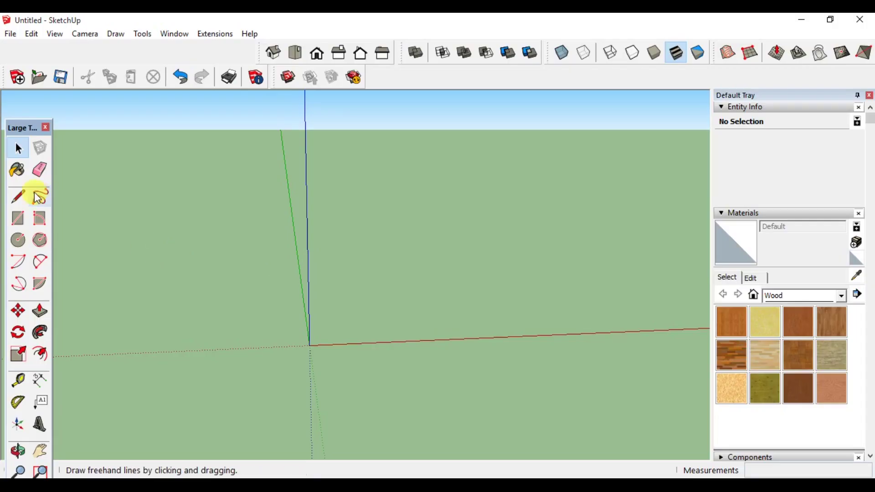
- Draw a circle with a 10' radius centred on the axis origin
click(21, 240)
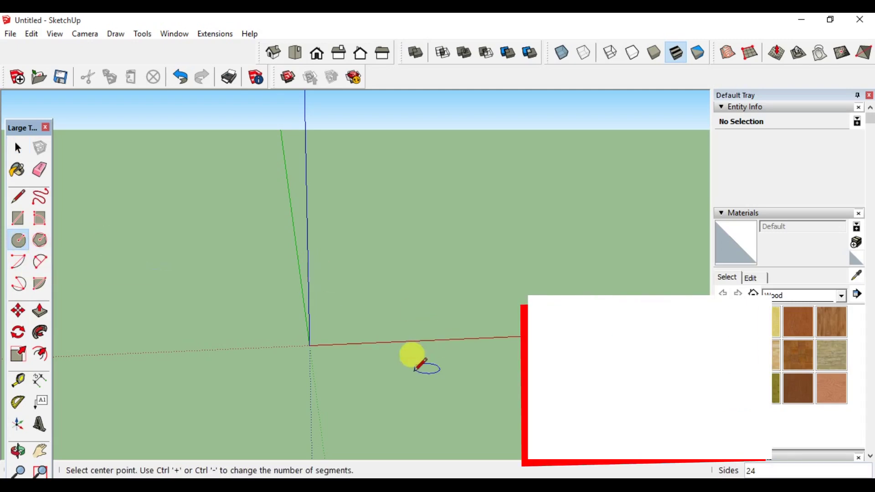
click(309, 345)
text(10)
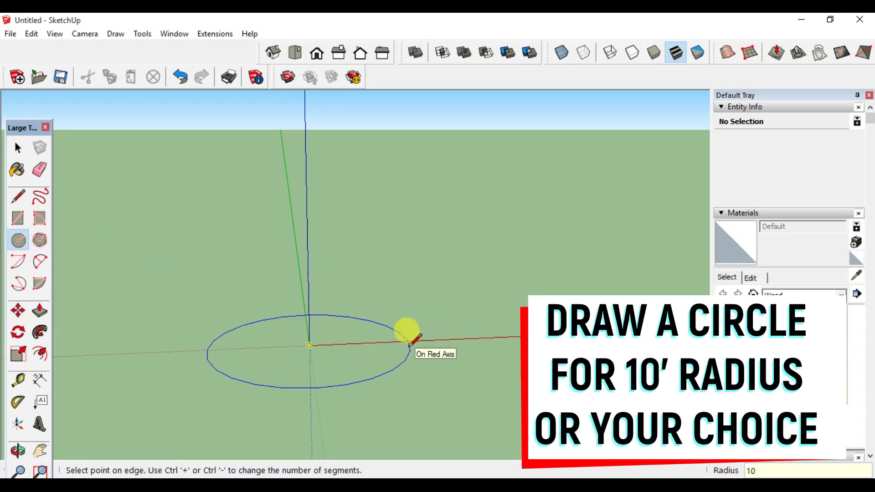
text(')
key(Return)
key(space)
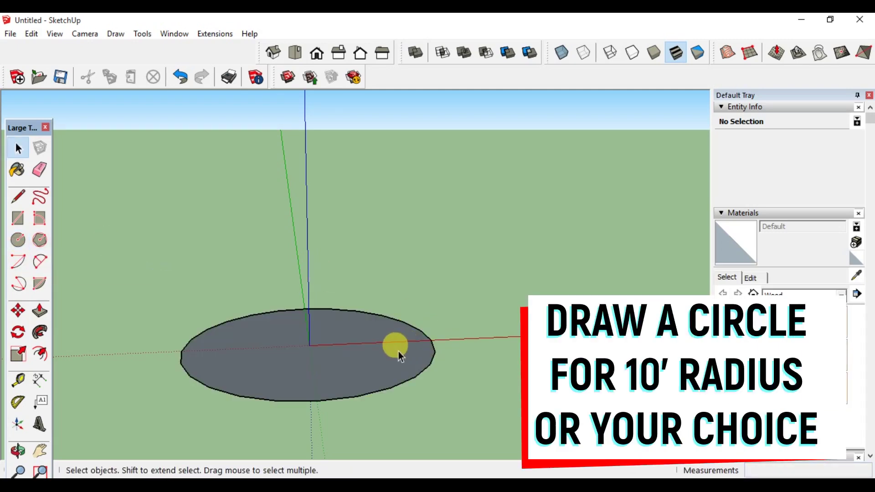
- Select the circle's edge and confirm it has 24 segments
double_click(398, 352)
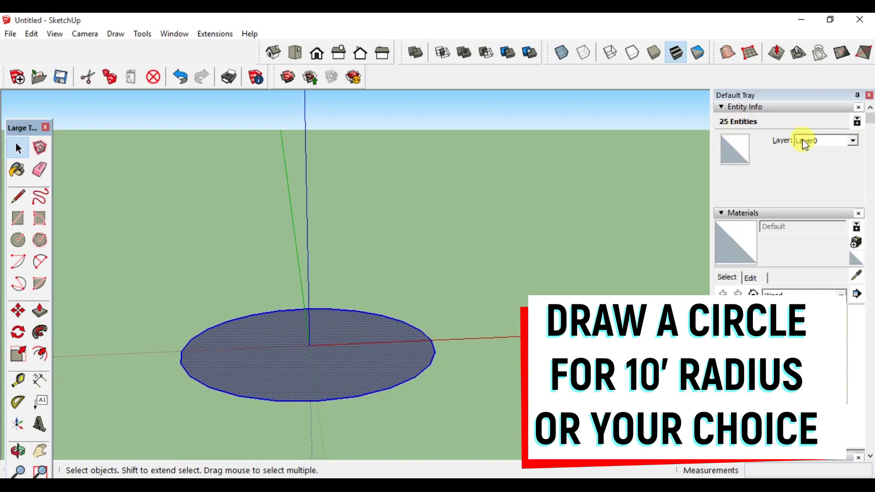
click(390, 297)
middle_drag(416, 332, 400, 408)
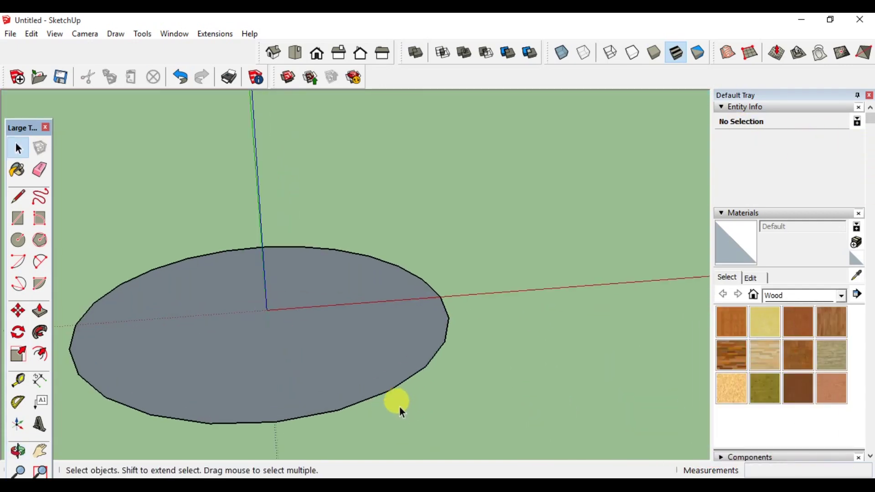
click(387, 395)
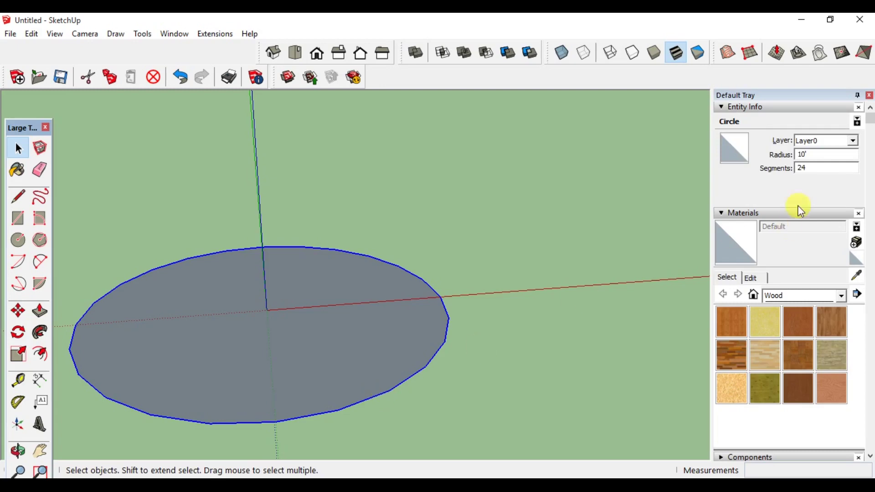
middle_drag(496, 237, 511, 231)
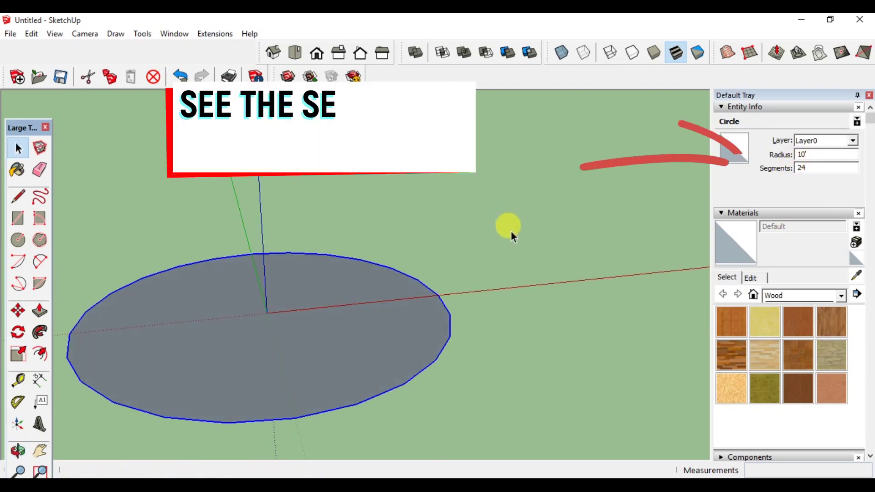
- Draw one slanted line from a rim point, rising 1', to the next rim point
key(l)
scroll(413, 263, up, 2)
click(420, 281)
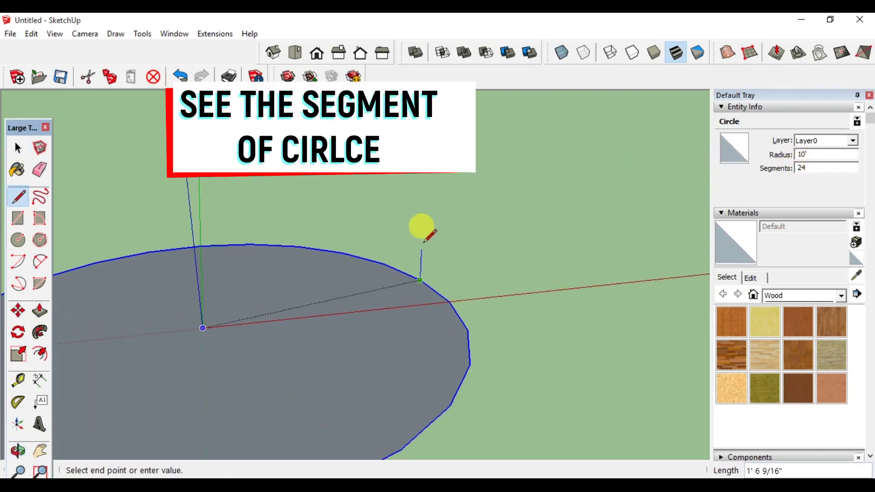
click(421, 259)
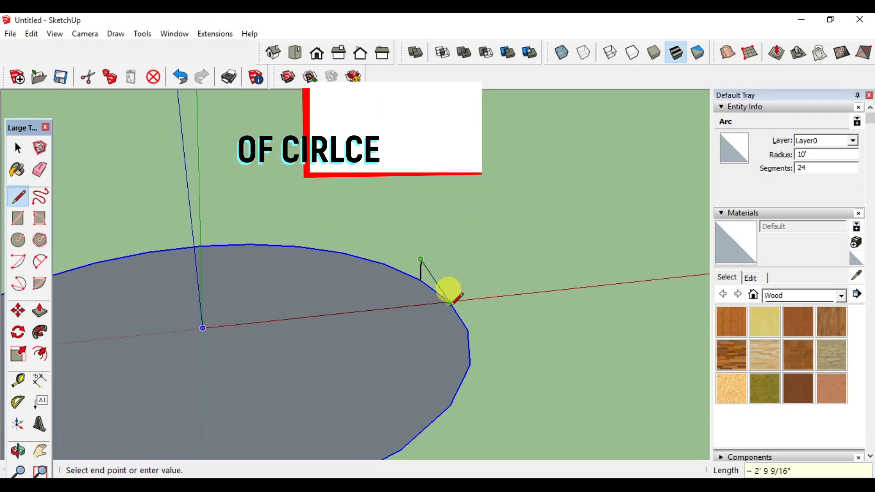
click(450, 300)
key(space)
key(l)
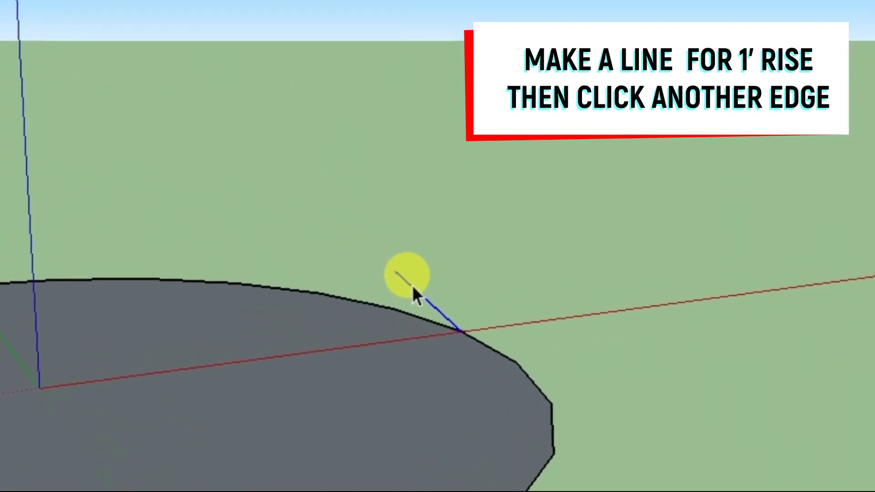
- Rotate-copy the slanted line about the origin to the next rim point, repeated 23x
key(q)
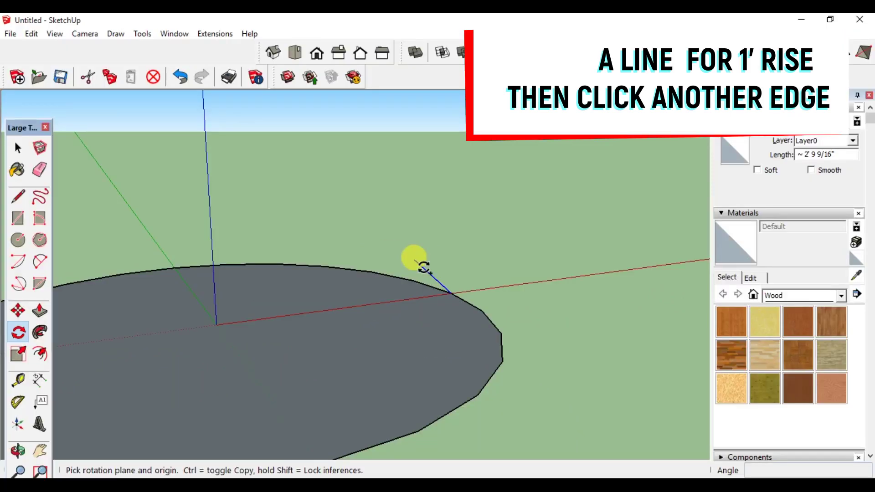
click(216, 325)
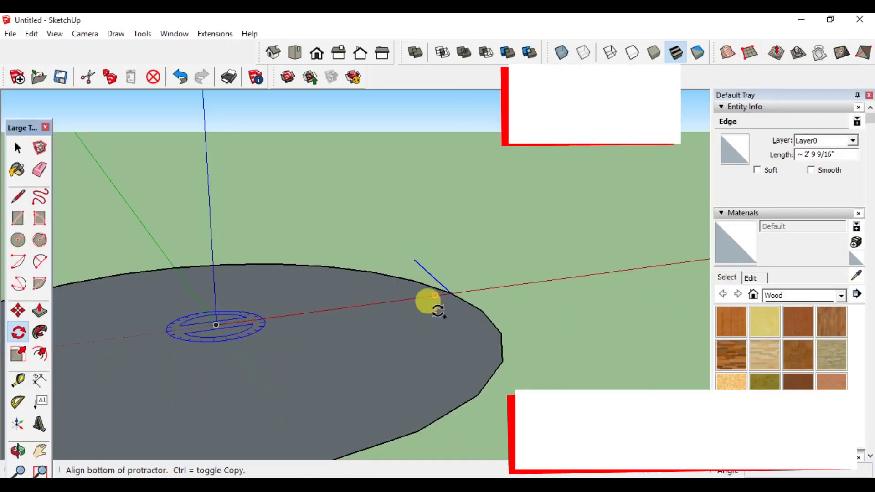
click(451, 293)
key(ctrl)
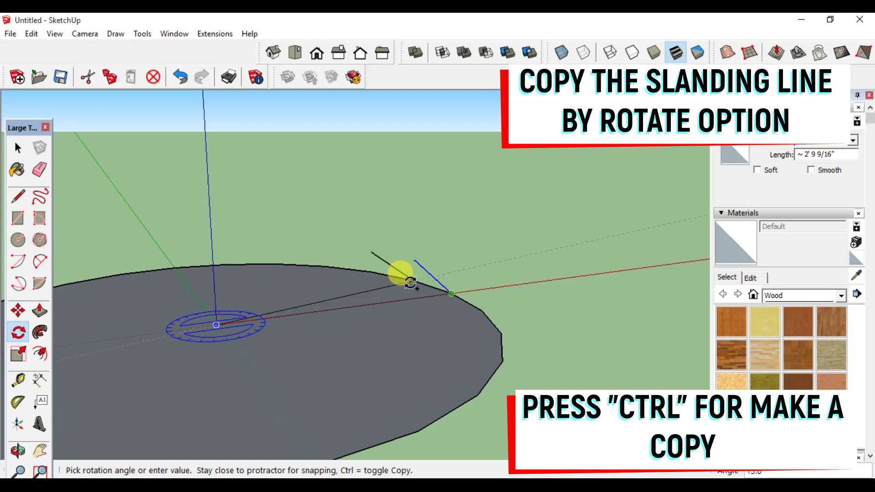
click(410, 282)
text(23X)
key(Return)
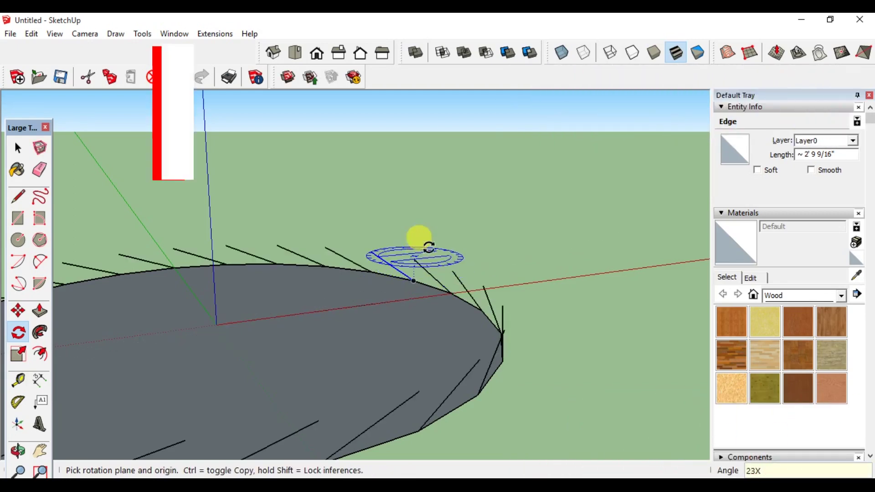
- Select all 24 slanted rim lines from a level side view
key(space)
click(430, 229)
mouse_move(424, 245)
middle_down()
mouse_move(427, 312)
mouse_move(276, 238)
middle_up()
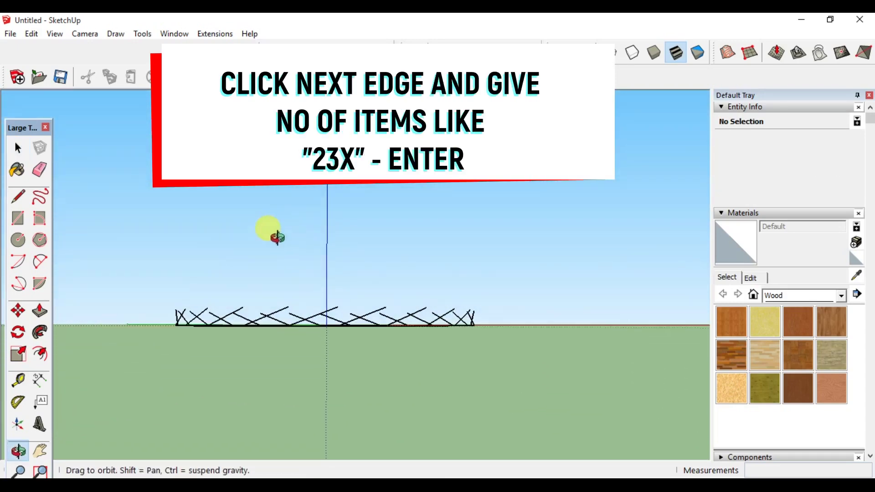
drag(489, 324, 124, 240)
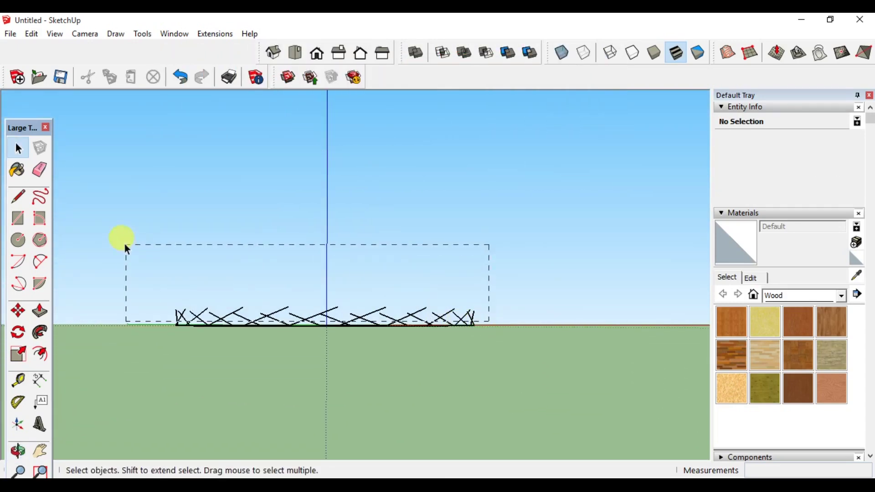
mouse_move(193, 248)
middle_down()
mouse_move(348, 258)
mouse_move(446, 286)
mouse_move(455, 322)
middle_up()
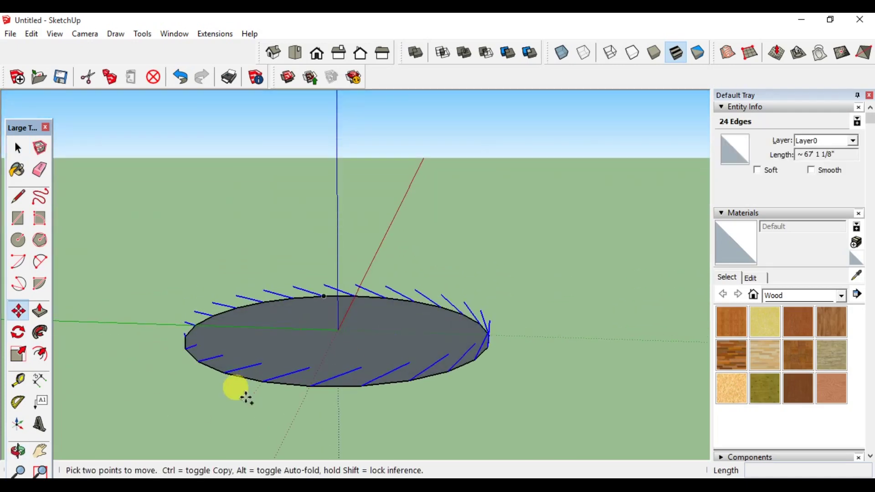
- Copy the ring of slanted lines 1' straight up, repeated 15x, into a lattice cylinder
scroll(221, 370, up, 2)
scroll(224, 360, up, 3)
click(219, 355)
key(ctrl)
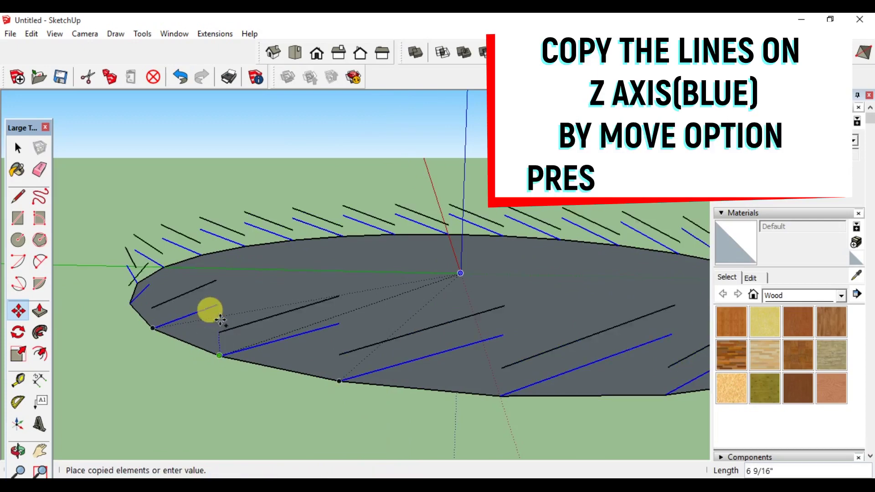
text(1')
click(219, 310)
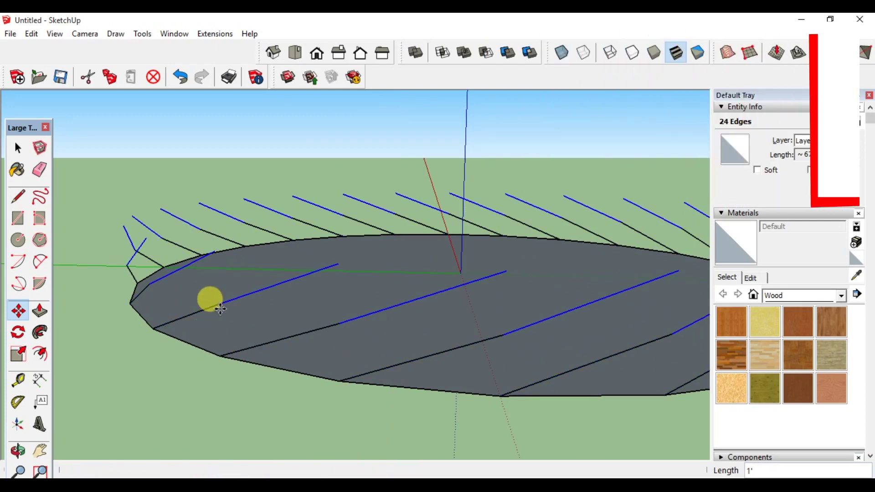
text(15X)
key(Return)
scroll(258, 285, down, 3)
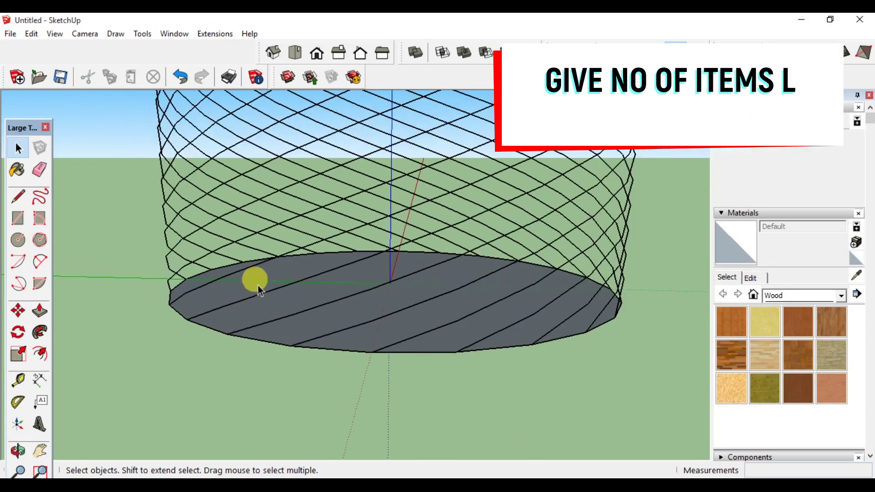
scroll(312, 272, down, 2)
mouse_move(313, 272)
middle_down()
mouse_move(357, 216)
mouse_move(336, 247)
mouse_move(141, 262)
mouse_move(356, 264)
mouse_move(321, 286)
mouse_move(393, 279)
mouse_move(371, 285)
middle_up()
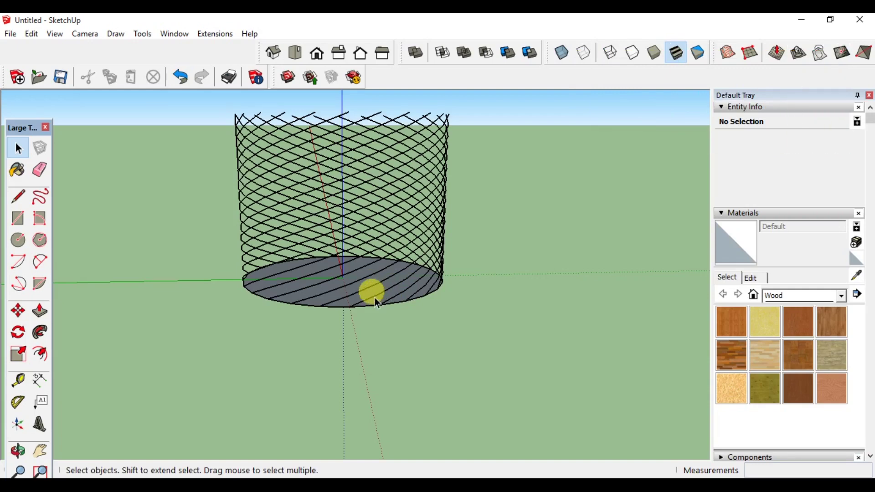
scroll(319, 282, down, 2)
- Copy the whole lattice cylinder to the right of the original
drag(431, 269, 510, 332)
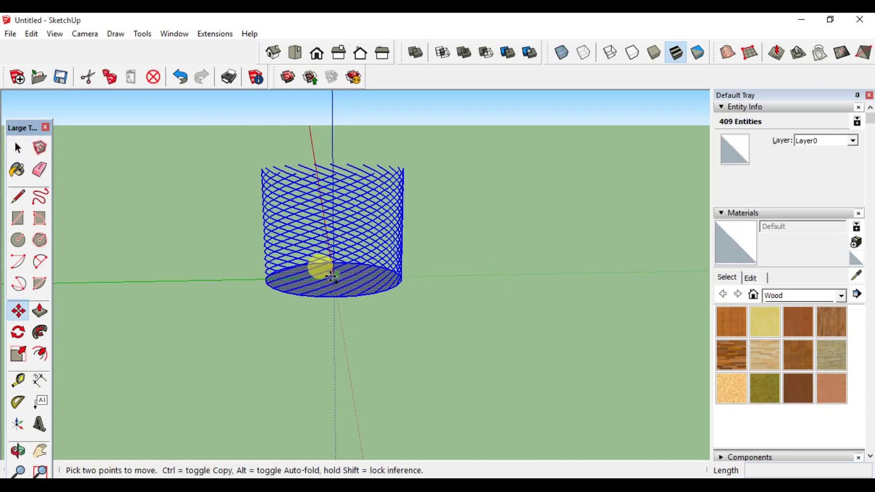
mouse_move(337, 282)
middle_down()
mouse_move(285, 345)
mouse_move(336, 337)
middle_up()
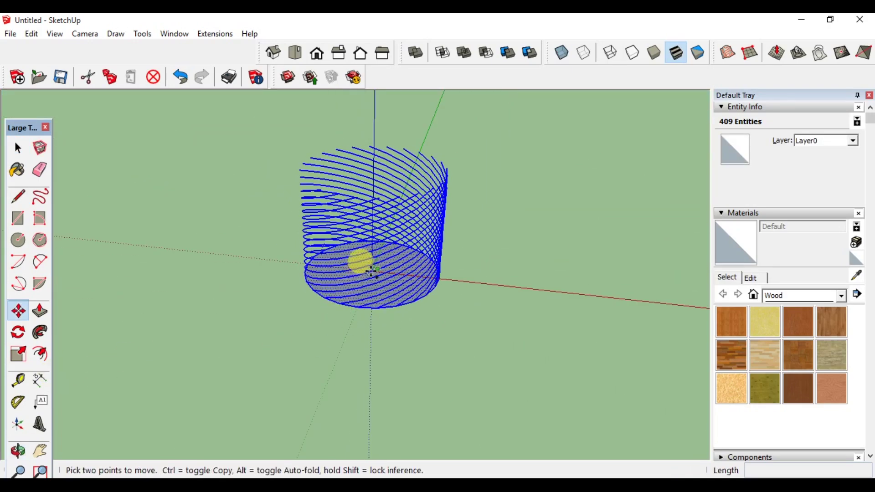
ctrl+drag(372, 271, 595, 351)
key(space)
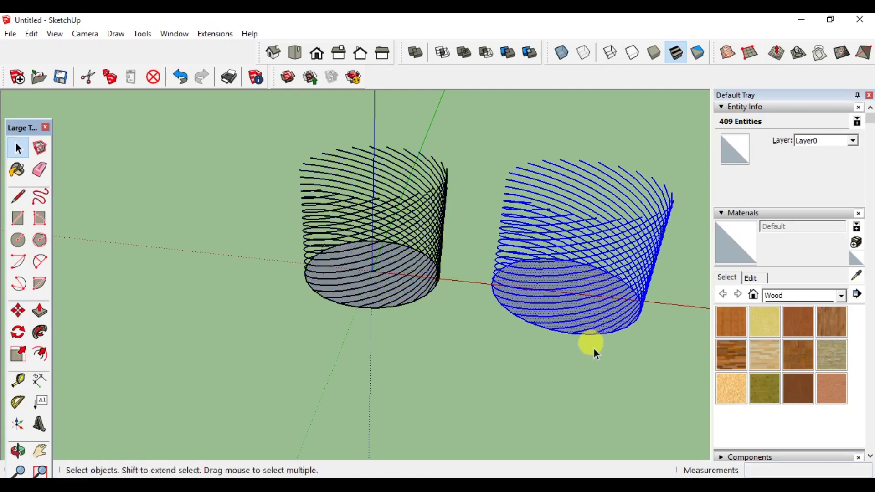
click(597, 355)
- Delete the circular bottom face of the copied cylinder
scroll(593, 200, up, 2)
scroll(600, 269, up, 2)
scroll(525, 360, up, 2)
triple_click(527, 330)
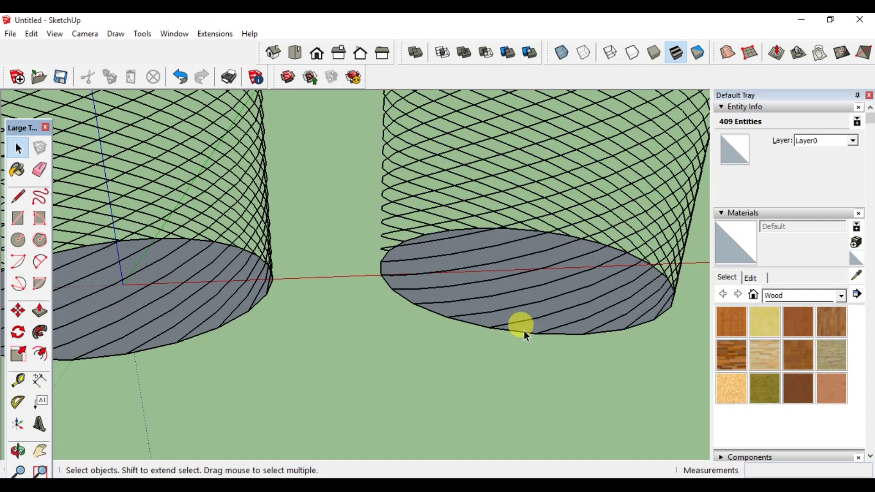
click(524, 331)
key(Delete)
- Select one lattice curve running from bottom to top
scroll(524, 332, down, 2)
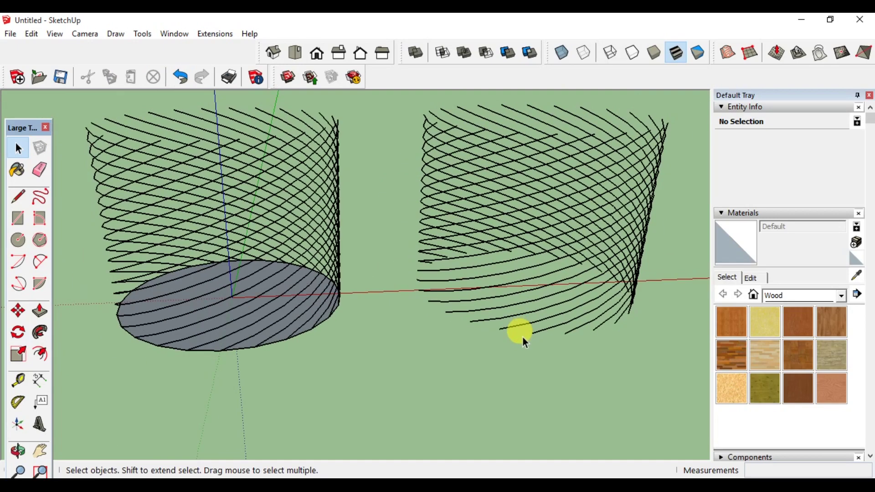
middle_drag(518, 336, 478, 220)
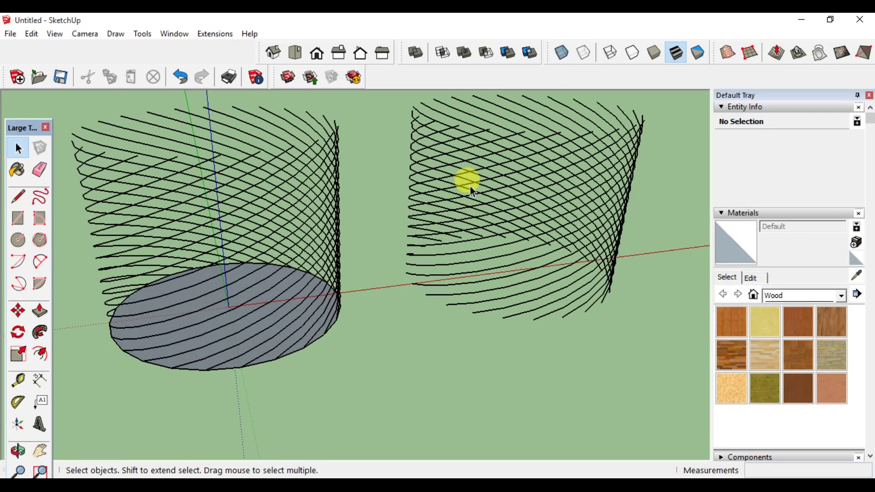
double_click(460, 308)
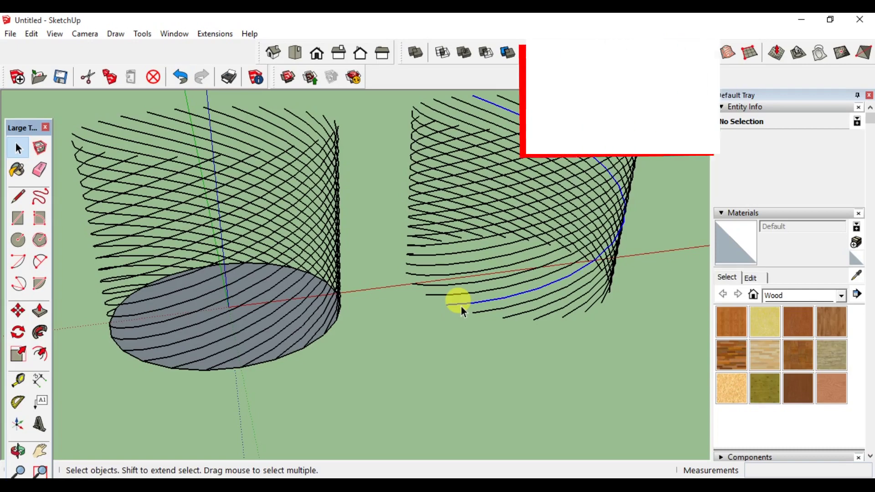
- Copy the selected curve out to the right of the two cylinders
scroll(461, 307, down, 3)
middle_drag(478, 322, 439, 312)
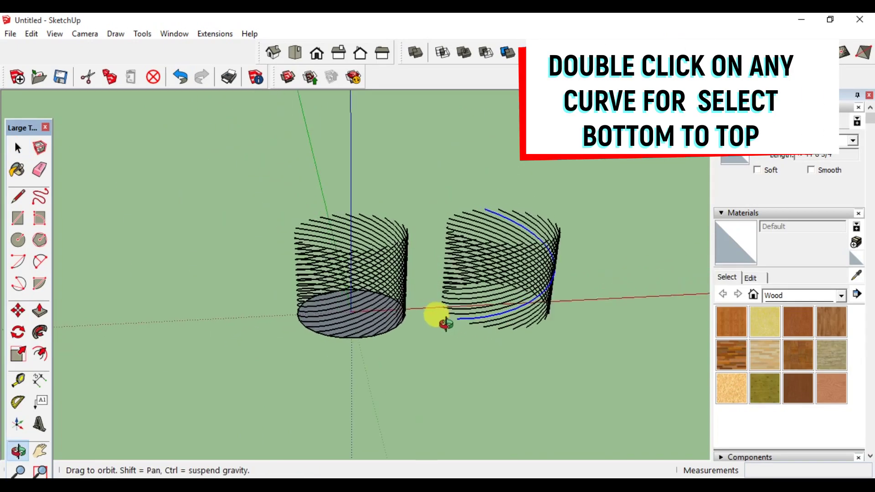
middle_drag(540, 377, 388, 368)
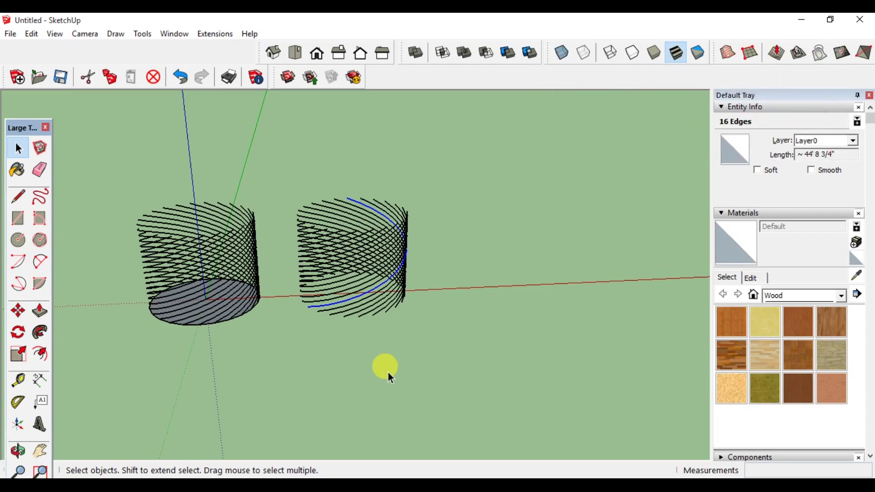
key(m)
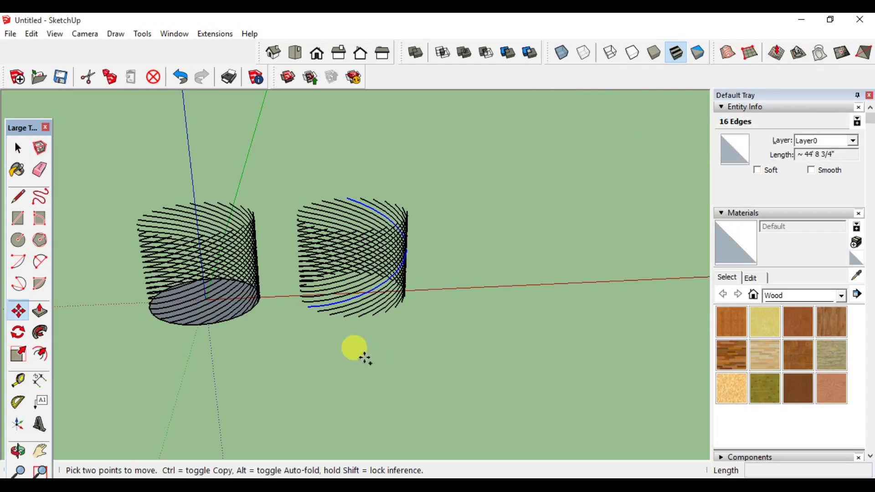
key(ctrl)
click(308, 308)
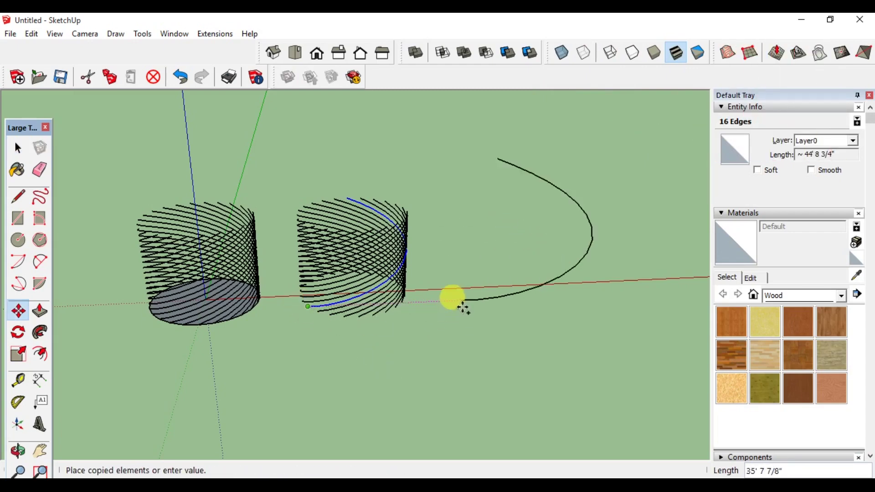
click(559, 173)
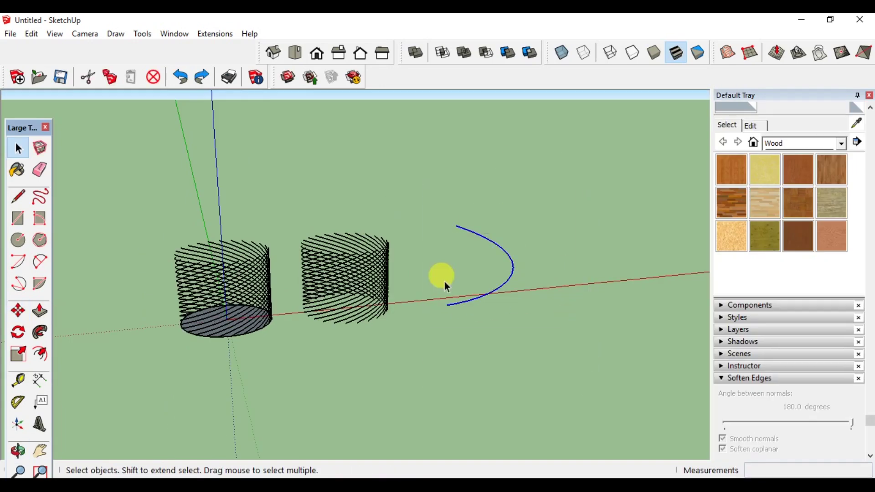
- Stretch the copied curve to twice its height (Blue Scale 2.00)
key(s)
middle_drag(449, 286, 341, 255)
scroll(512, 245, up, 2)
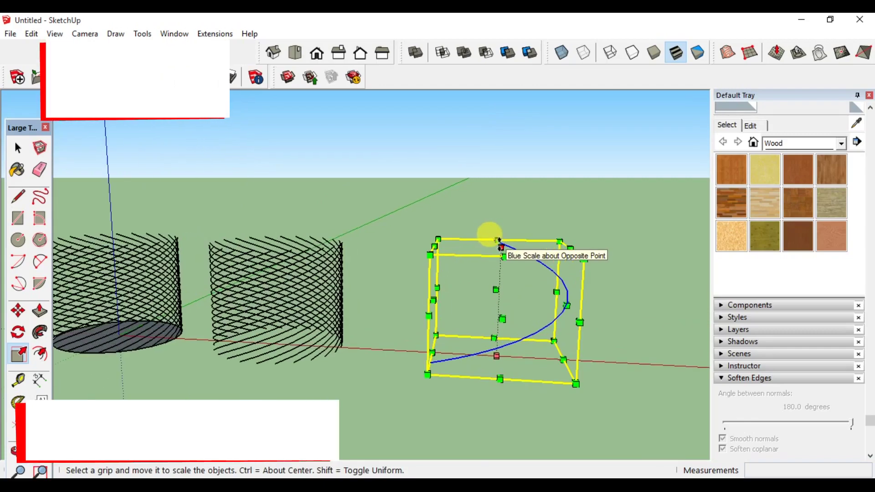
drag(498, 241, 495, 136)
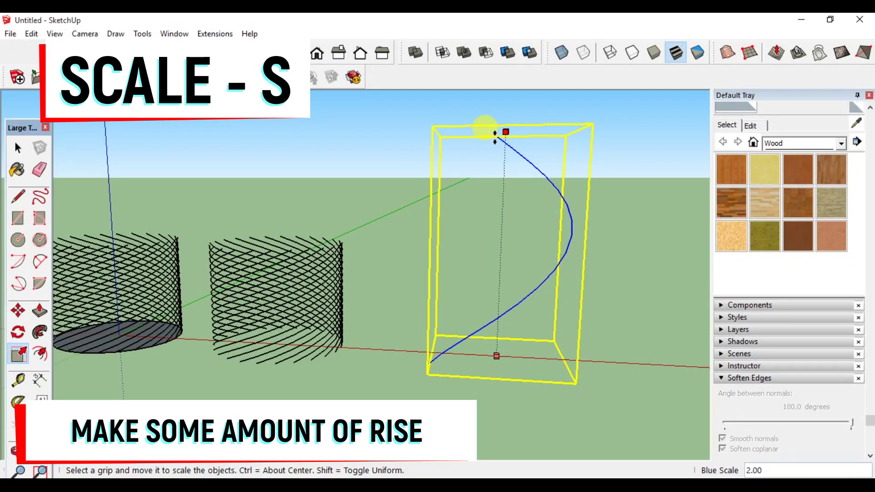
middle_drag(489, 192, 523, 186)
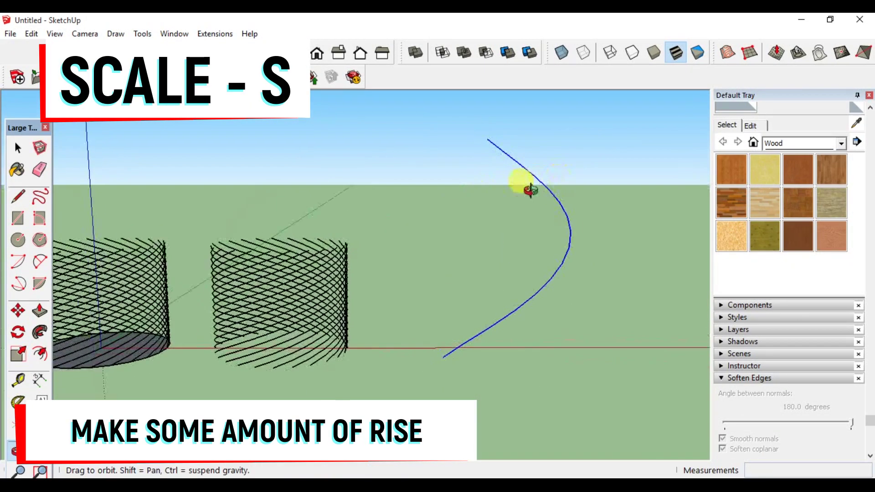
key(space)
click(18, 240)
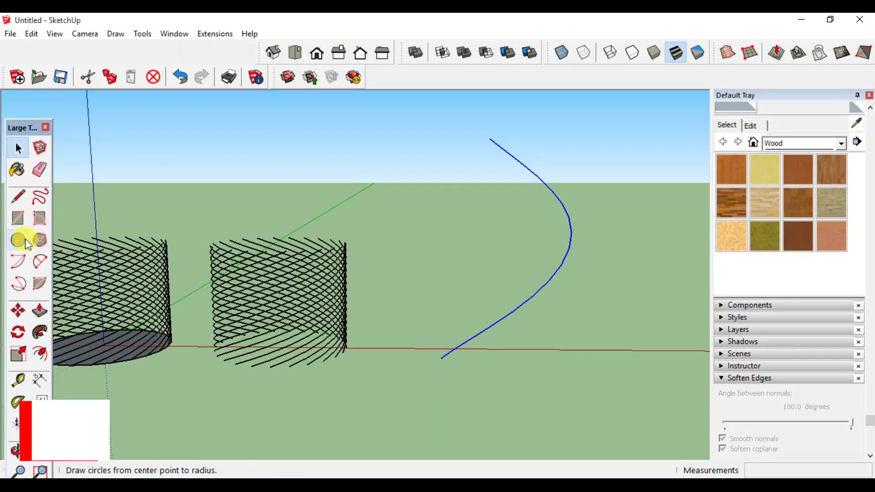
- Draw a 5" radius circle at the curve's bottom end
middle_drag(430, 335, 527, 353)
scroll(437, 340, up, 3)
scroll(437, 344, up, 2)
scroll(428, 340, up, 2)
click(423, 339)
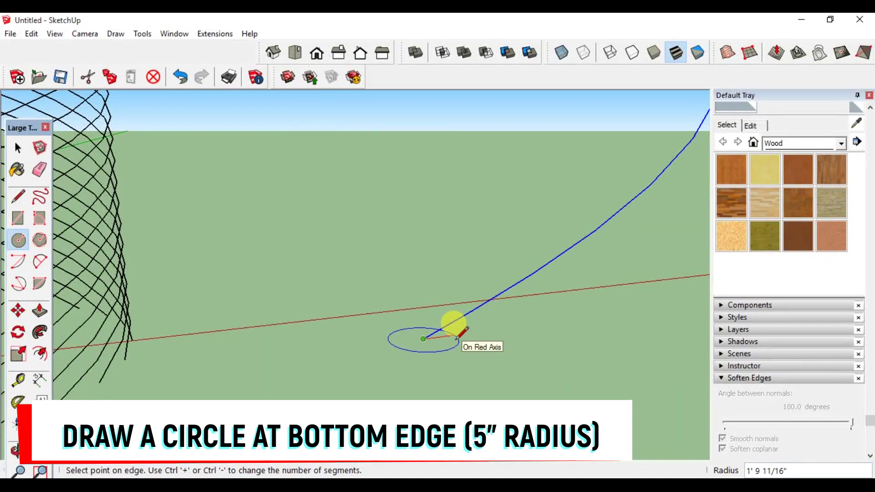
middle_drag(457, 338, 438, 344)
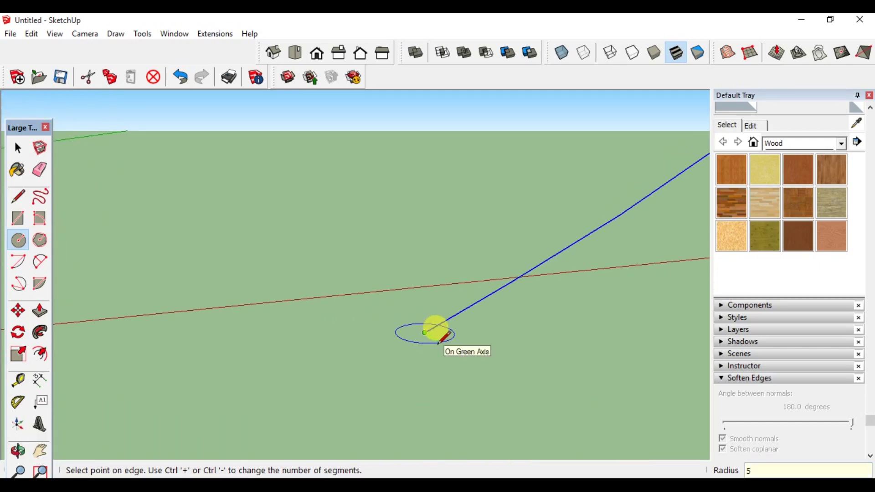
key(Return)
key(space)
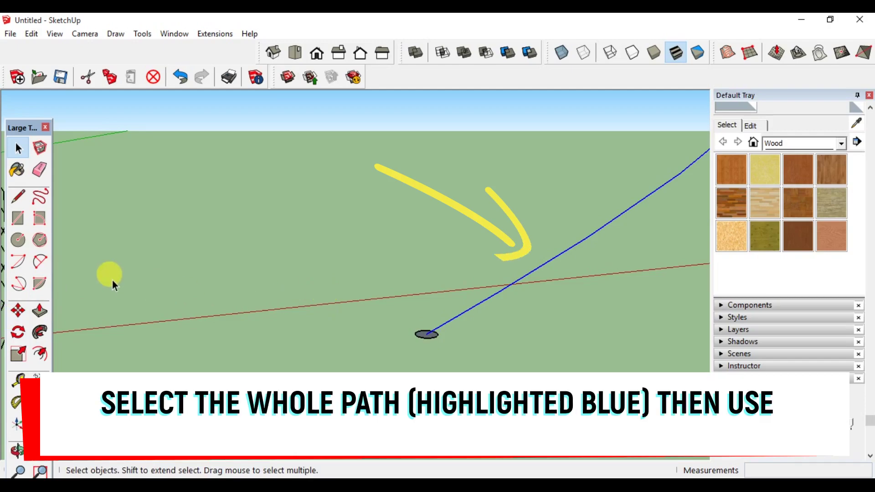
- Sweep the 5" circle along the curve with Follow Me into a tube
click(40, 332)
mouse_move(354, 361)
middle_down()
mouse_move(410, 342)
mouse_move(440, 299)
mouse_move(383, 353)
middle_up()
click(421, 327)
key(space)
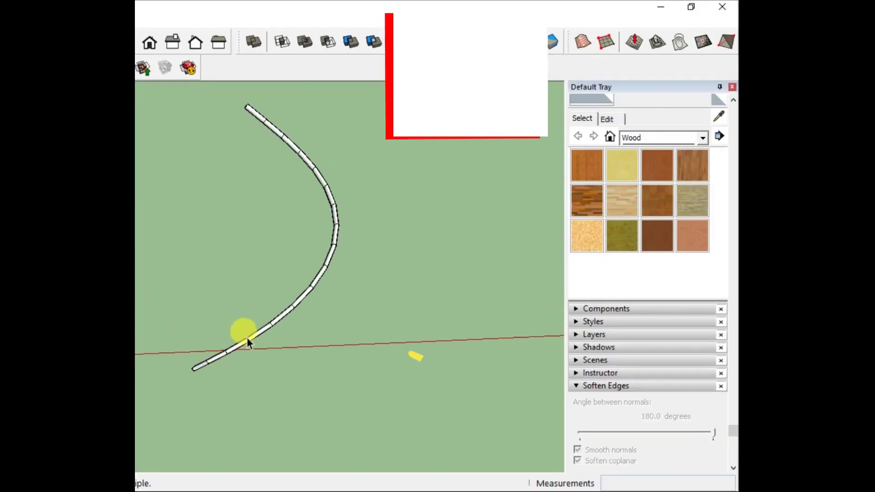
- Apply Soften/Smooth Edges to the curved tube
click(409, 333)
right_click(248, 339)
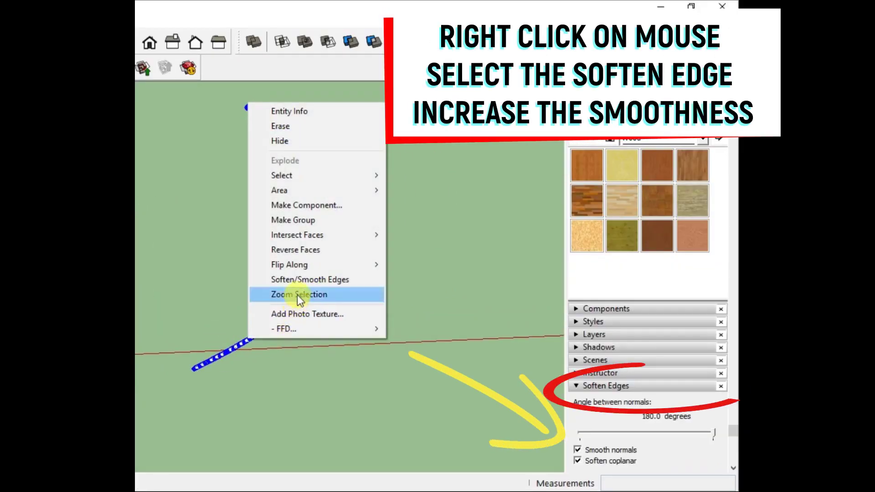
click(302, 283)
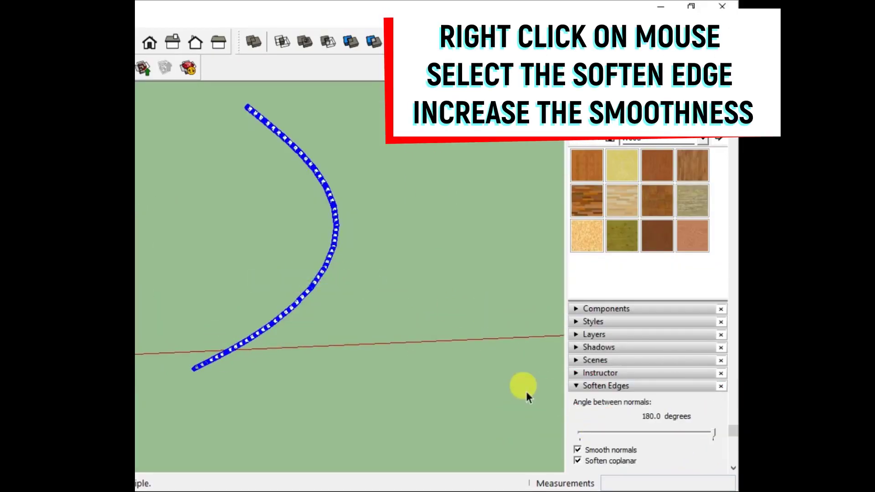
click(286, 314)
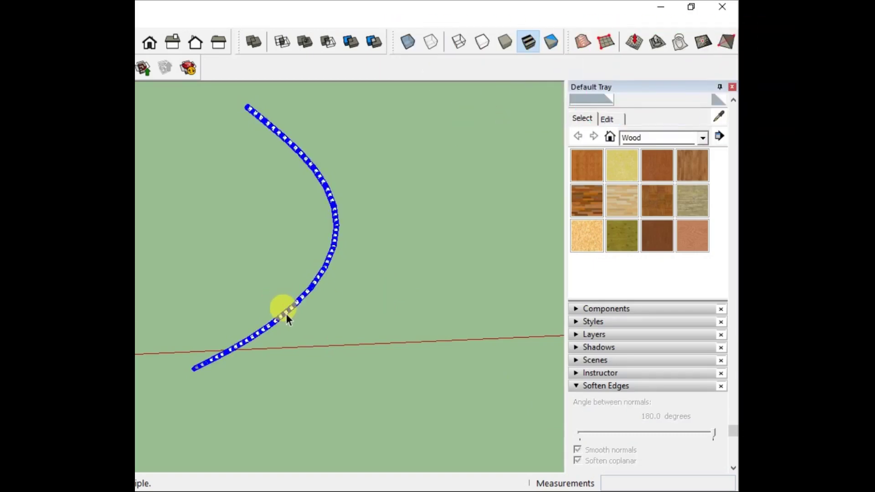
- Make the smoothed tube a single group and zoom in on its top end
right_click(286, 314)
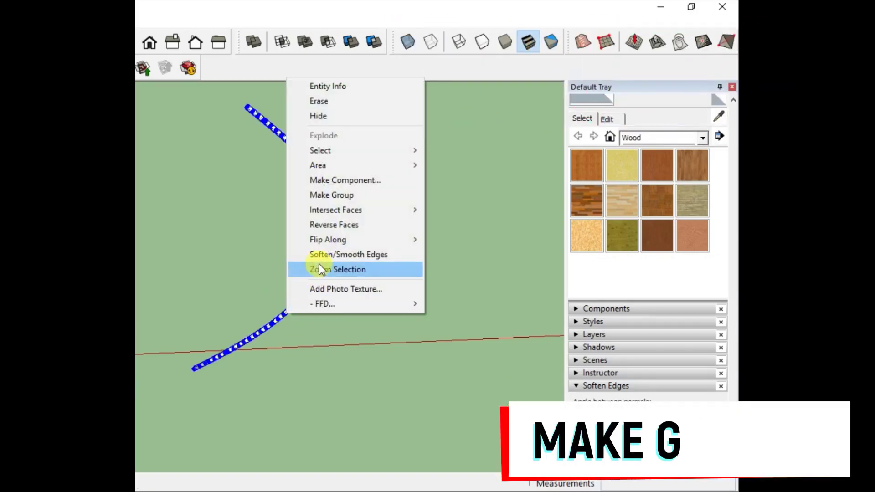
click(324, 196)
click(423, 299)
mouse_move(182, 335)
middle_down()
mouse_move(284, 360)
mouse_move(316, 346)
mouse_move(230, 328)
mouse_move(295, 380)
middle_up()
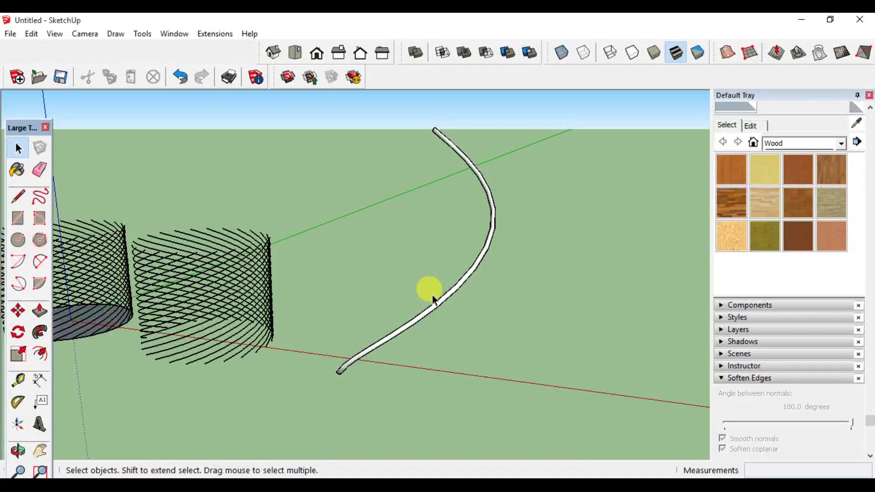
mouse_move(428, 299)
middle_down()
mouse_move(484, 294)
mouse_move(484, 338)
middle_up()
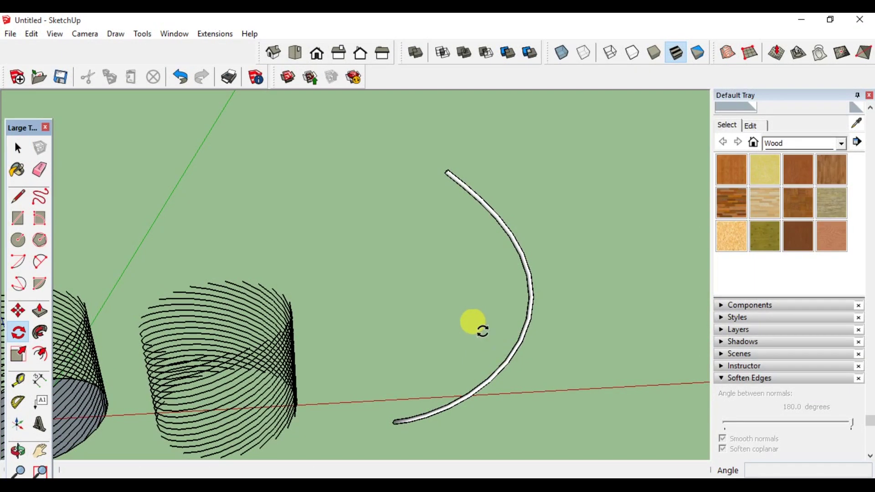
scroll(446, 155, up, 2)
scroll(447, 172, up, 2)
scroll(449, 179, up, 2)
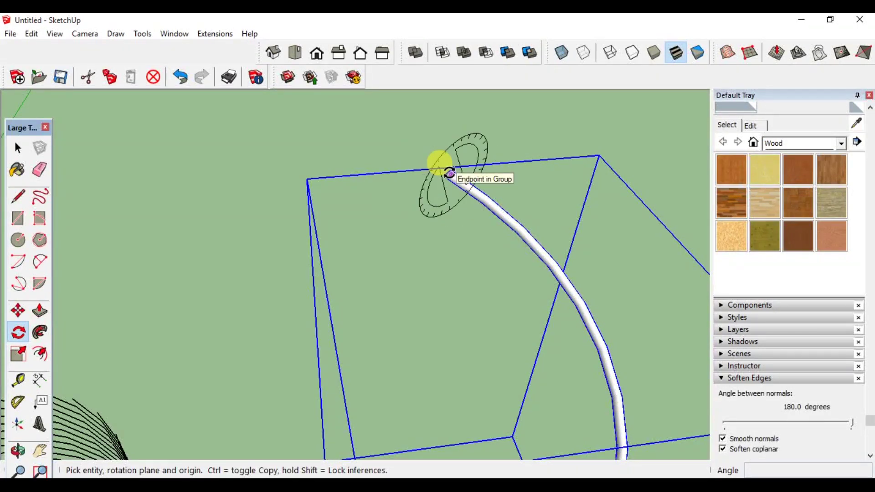
- Rotate-copy the tube group 15° about its top end, repeated 24 times
middle_drag(451, 170, 403, 213)
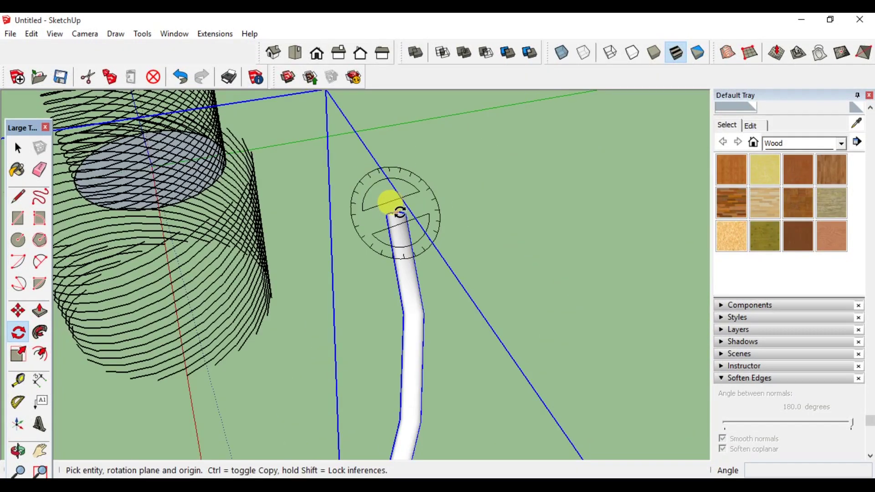
click(398, 209)
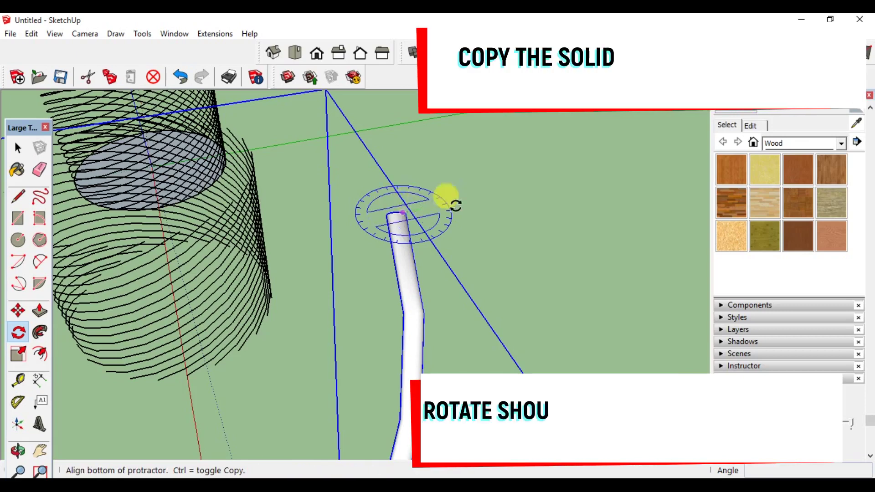
click(476, 199)
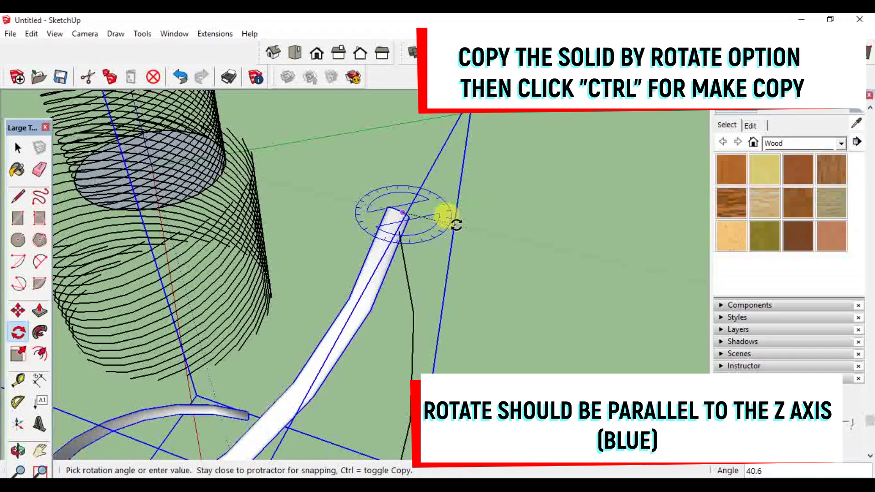
key(ctrl)
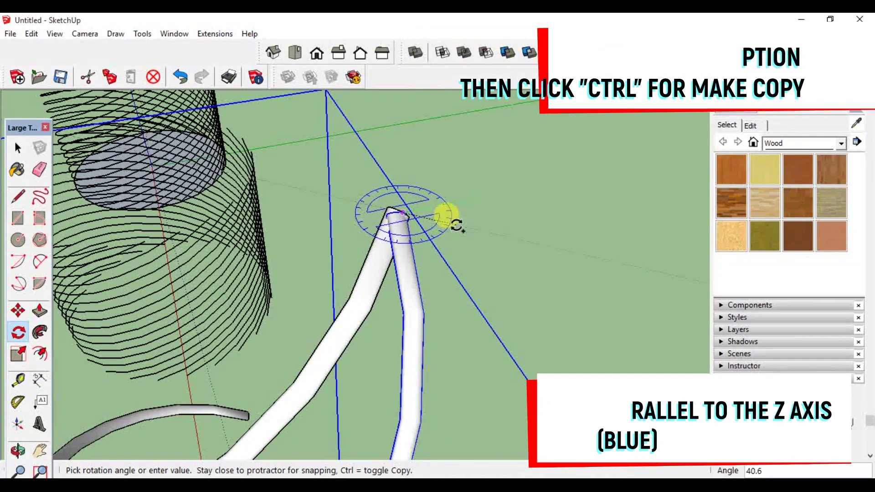
middle_drag(457, 225, 321, 283)
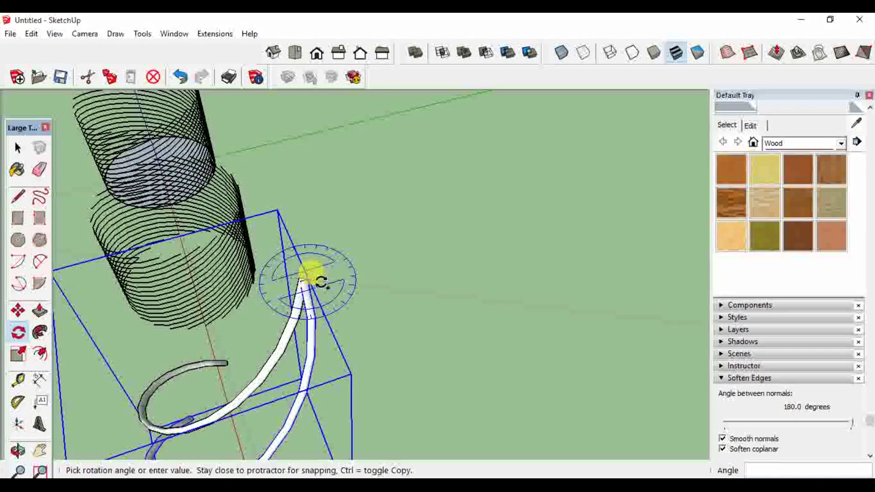
text(15)
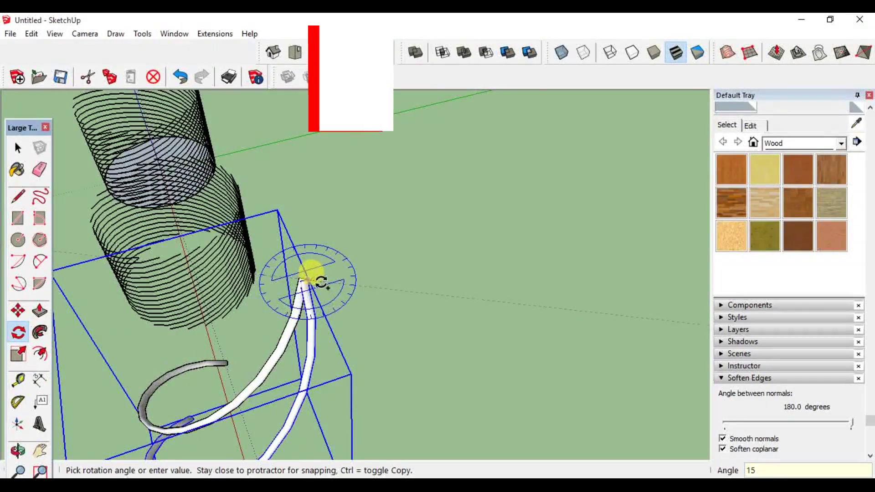
key(Return)
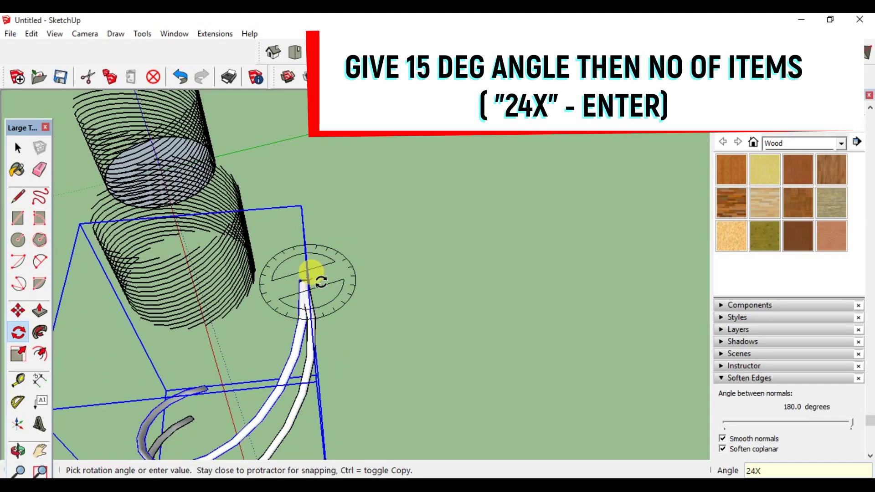
key(Return)
- Orbit around the finished dome of tubes and clear the selection
key(space)
mouse_move(313, 280)
middle_down()
mouse_move(328, 293)
mouse_move(431, 303)
mouse_move(566, 254)
mouse_move(492, 264)
mouse_move(537, 267)
mouse_move(384, 287)
mouse_move(318, 139)
middle_up()
key(space)
click(313, 133)
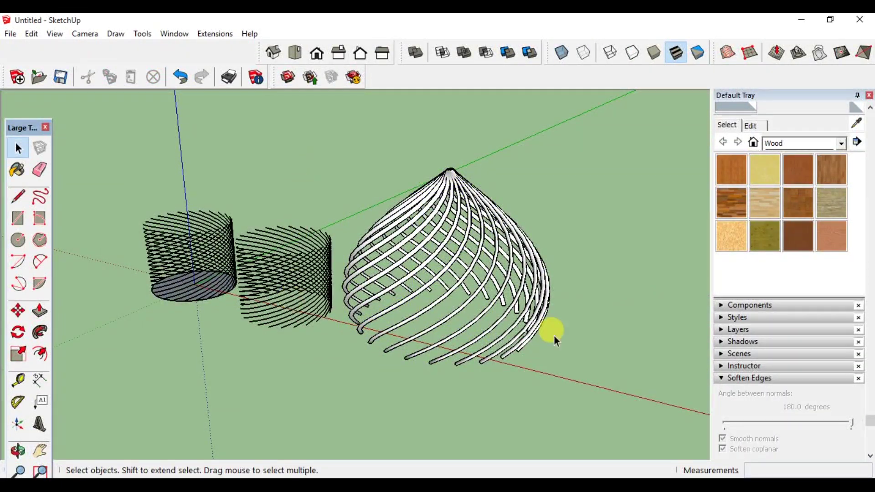
- Open the dome group and delete unwanted ribs
middle_drag(480, 337, 426, 349)
click(387, 303)
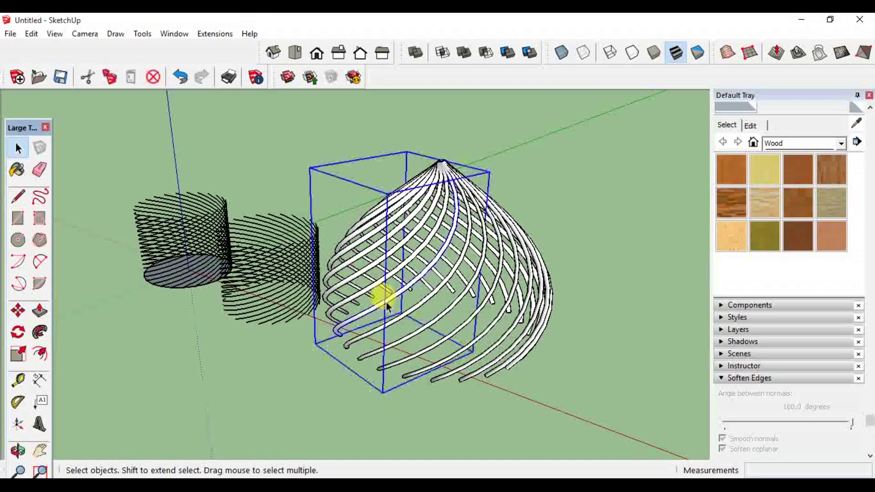
click(403, 317)
click(413, 316)
key(Delete)
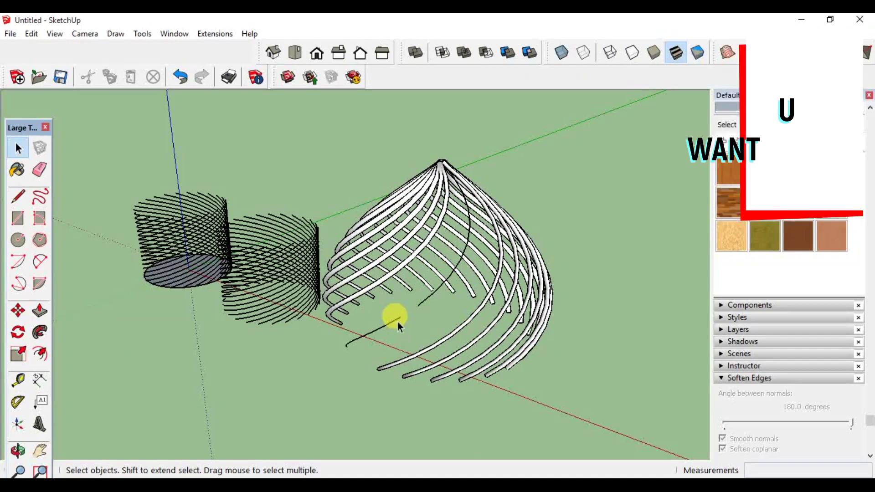
- Select the leftover path curve and pick the light yellow wood material
click(423, 301)
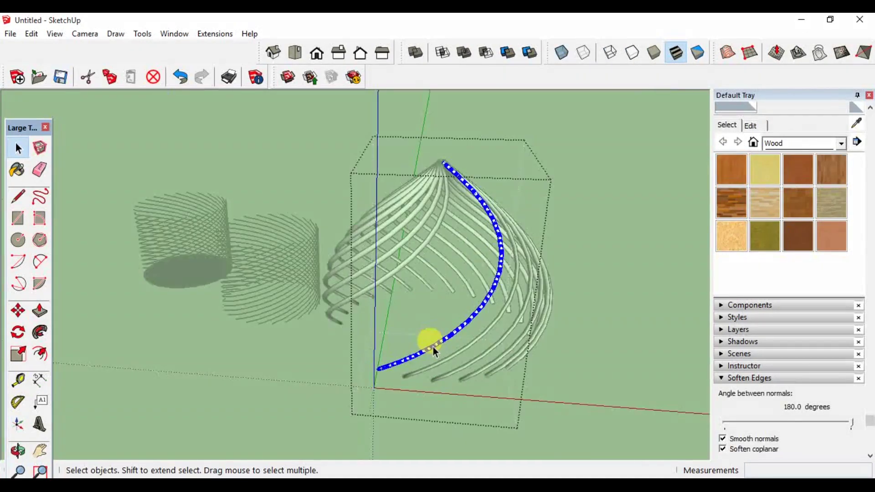
mouse_move(480, 351)
middle_down()
mouse_move(428, 293)
mouse_move(443, 316)
mouse_move(244, 264)
mouse_move(342, 326)
mouse_move(502, 365)
mouse_move(554, 256)
middle_up()
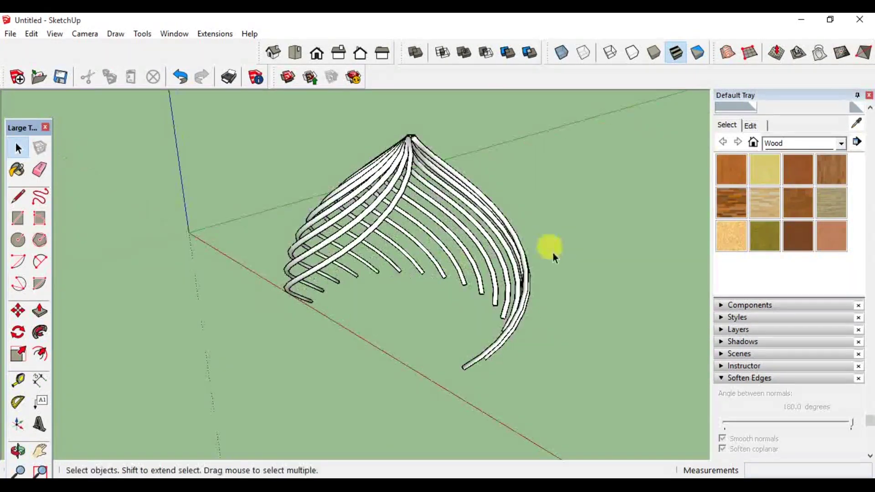
click(765, 170)
mouse_move(390, 266)
middle_down()
mouse_move(329, 265)
mouse_move(343, 270)
middle_up()
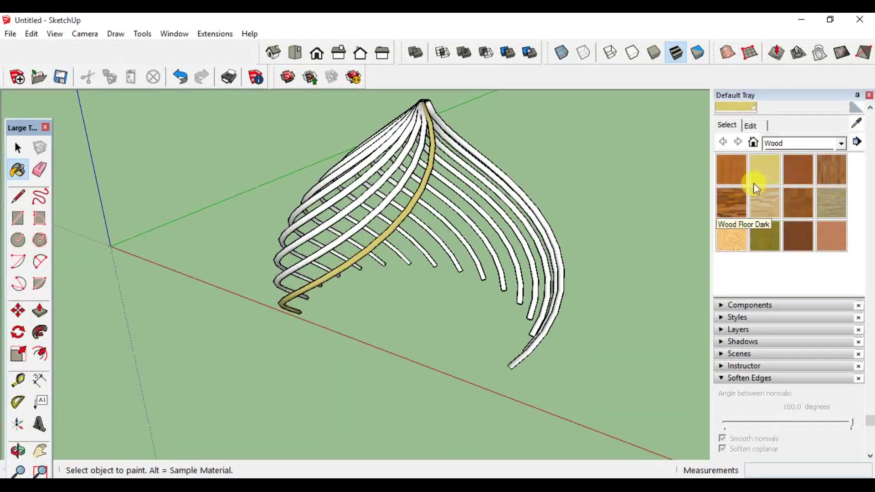
- Paint the remaining white ribs dark brown so ribs alternate with light yellow wood
mouse_move(322, 222)
middle_down()
mouse_move(302, 205)
mouse_move(401, 239)
mouse_move(274, 196)
mouse_move(243, 157)
mouse_move(712, 203)
middle_up()
click(232, 270)
click(276, 292)
click(334, 310)
mouse_move(334, 310)
middle_down()
mouse_move(344, 316)
mouse_move(357, 282)
middle_up()
click(357, 282)
click(456, 319)
key(space)
middle_drag(475, 337, 450, 323)
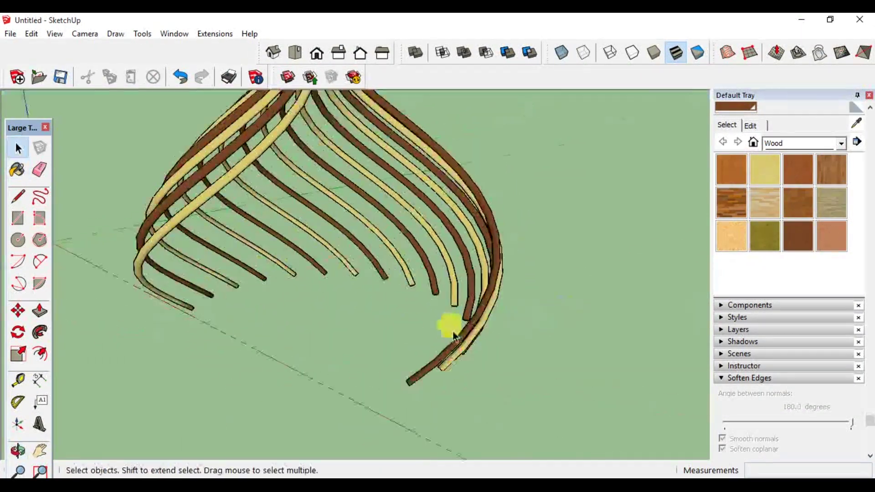
scroll(62, 258, down, 3)
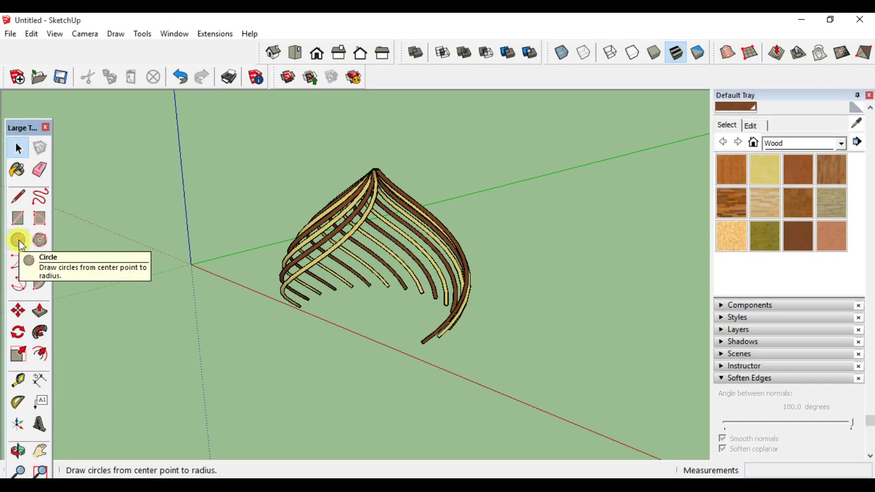
- Draw a ground rectangle starting at the axes origin under the dome
click(18, 217)
mouse_move(215, 264)
middle_down()
mouse_move(218, 282)
mouse_move(175, 273)
middle_up()
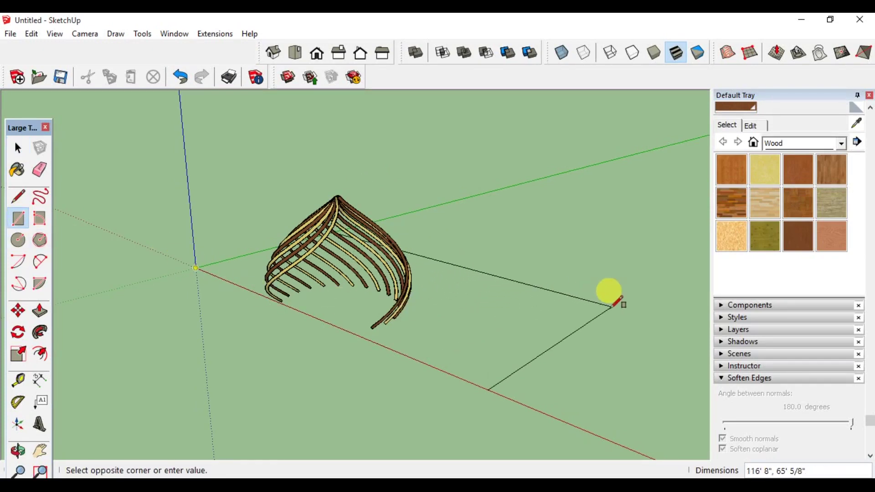
click(620, 301)
key(space)
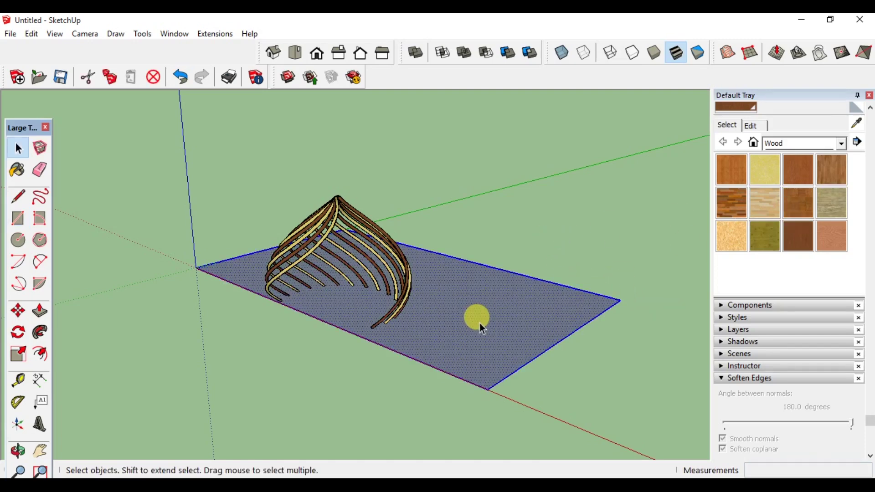
- Move the ground rectangle's near corner outward to enlarge it
key(m)
key(space)
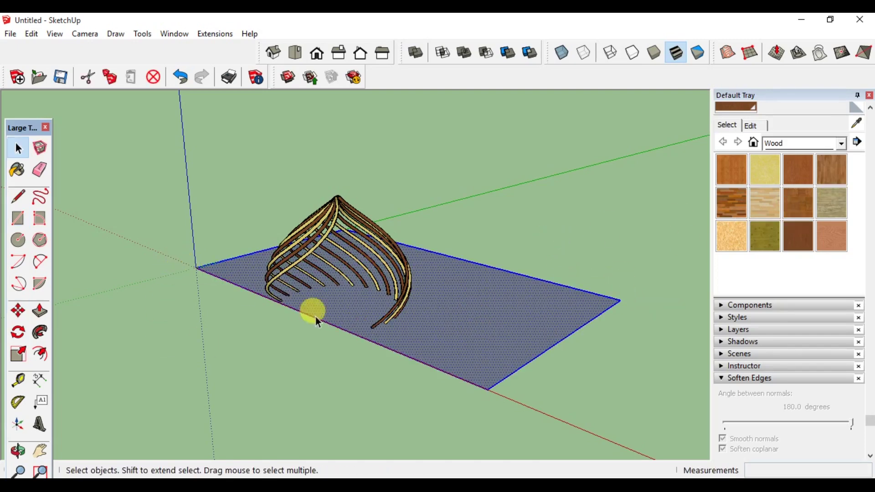
click(403, 354)
key(m)
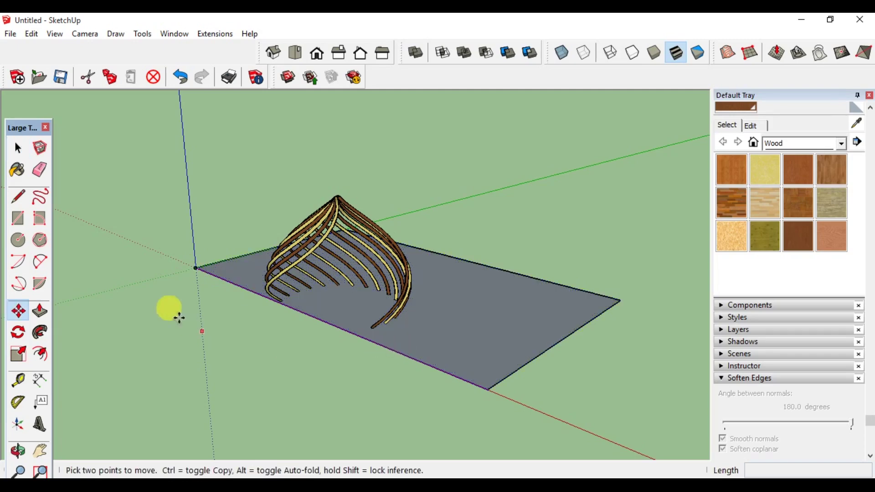
click(195, 268)
click(72, 301)
key(space)
- Paint the ground face with a Landscaping grass material
click(824, 145)
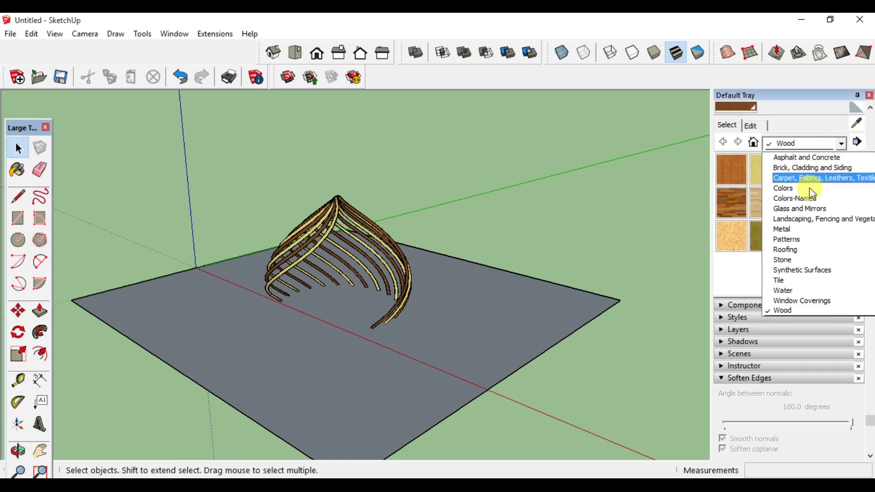
click(810, 225)
click(828, 238)
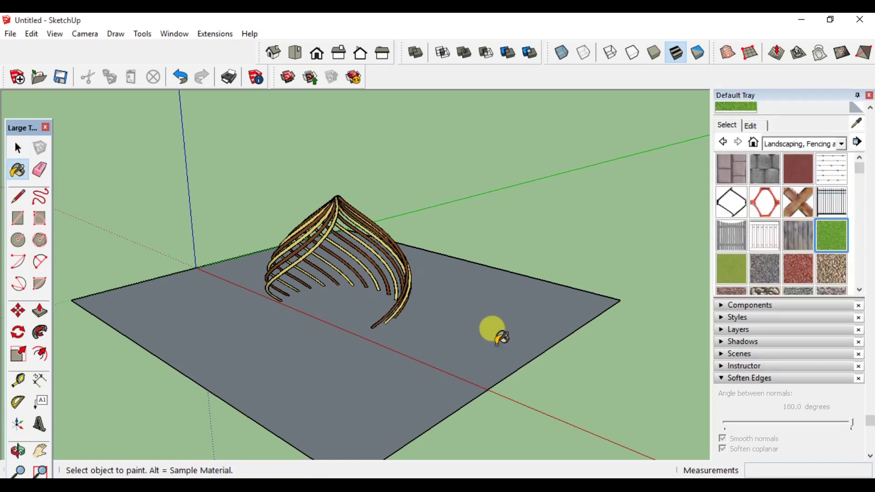
click(490, 335)
key(space)
key(o)
drag(246, 188, 273, 164)
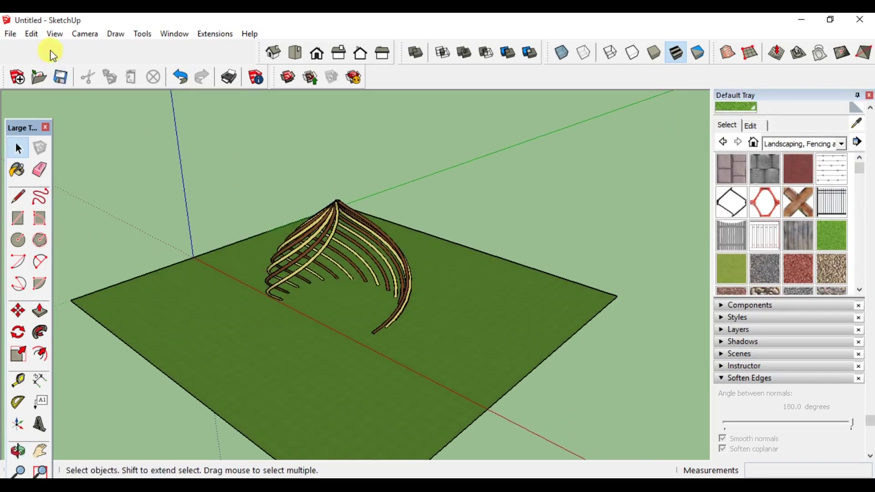
key(space)
click(79, 34)
key(Escape)
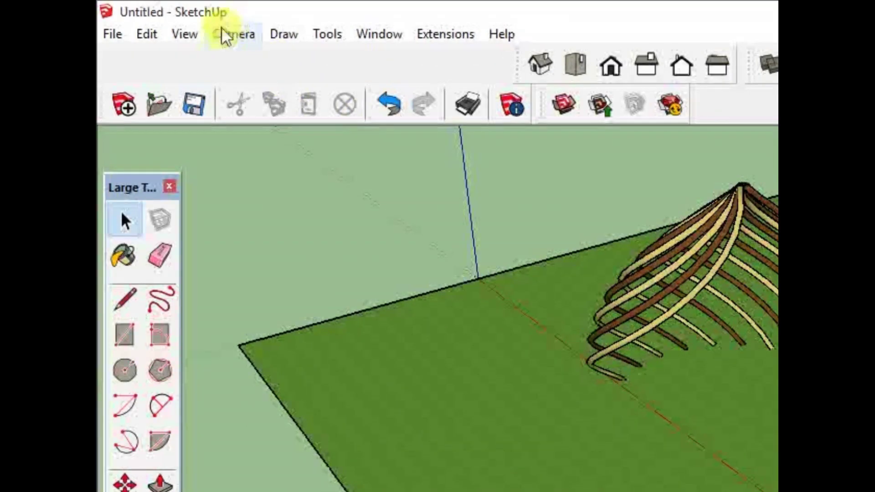
- Turn on View > Shadows and switch off Edge Style Edges and Profiles
click(59, 34)
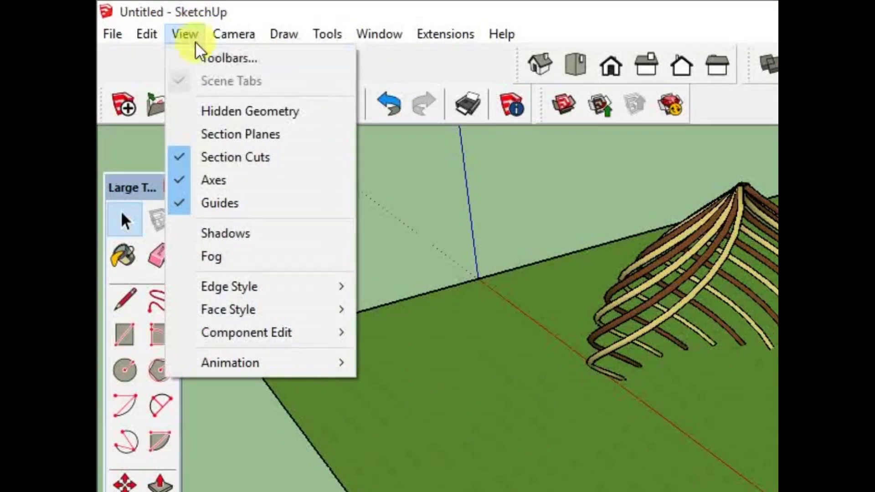
click(228, 234)
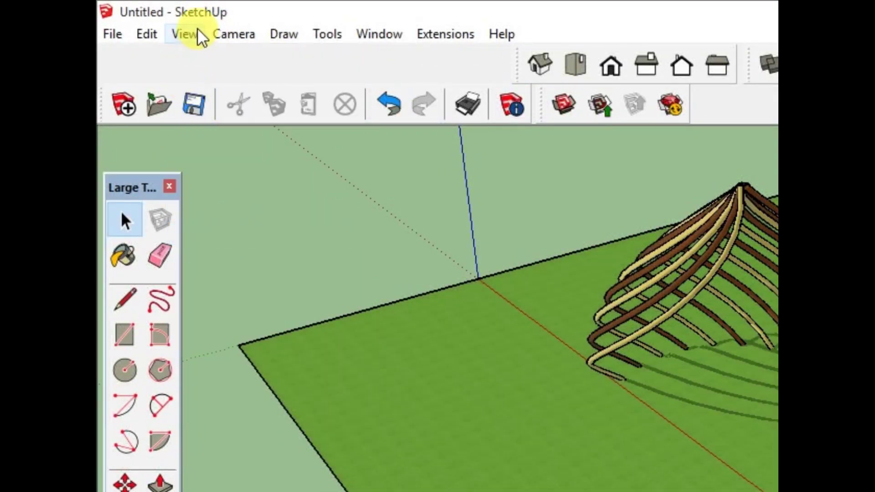
click(185, 34)
click(392, 286)
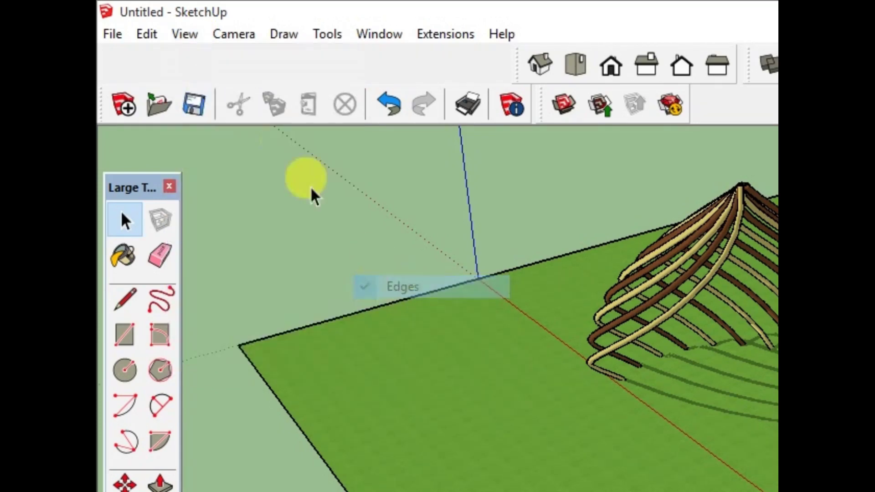
click(184, 34)
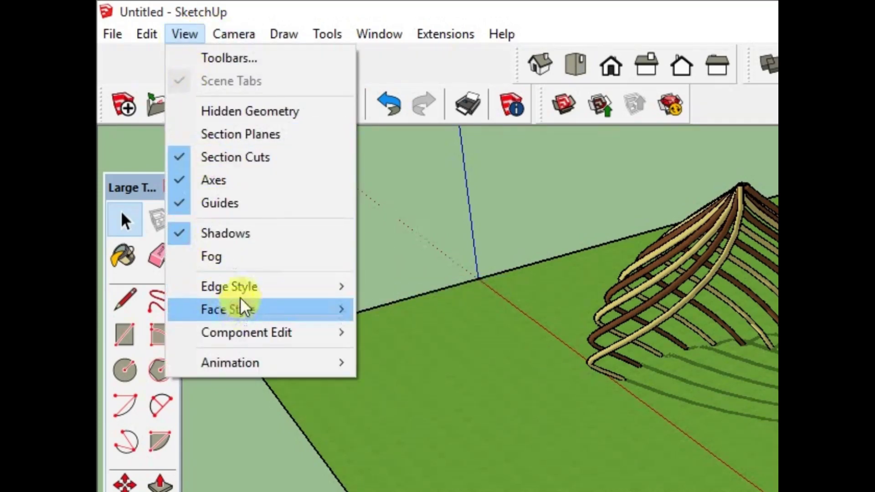
click(380, 341)
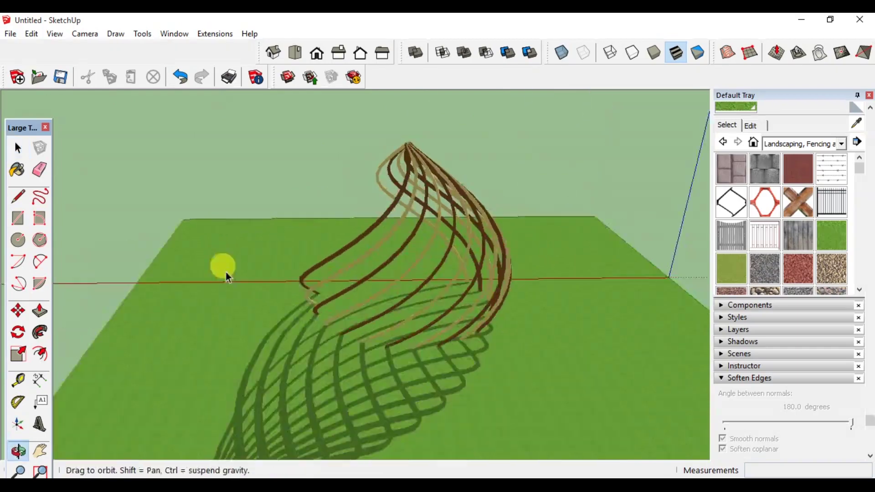
mouse_move(225, 272)
middle_down()
mouse_move(595, 340)
mouse_move(406, 309)
mouse_move(321, 276)
middle_up()
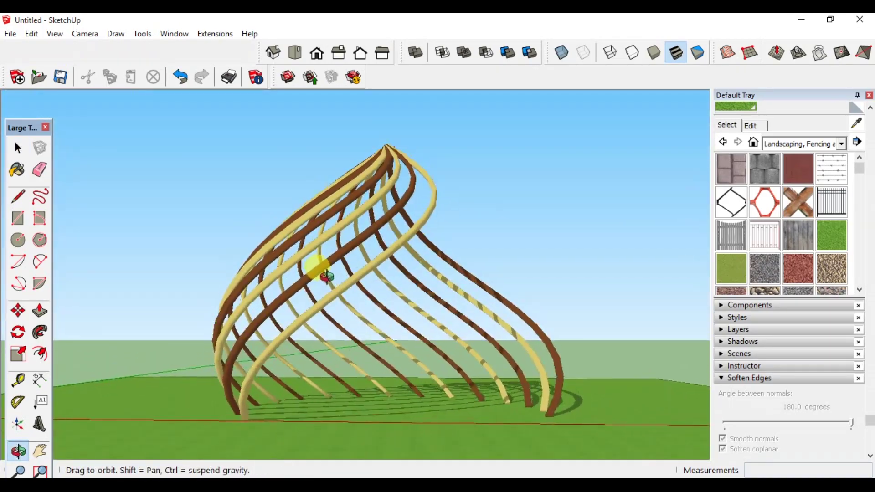
scroll(378, 310, down, 3)
- Window-select the whole rib dome and make it a group
drag(246, 185, 512, 406)
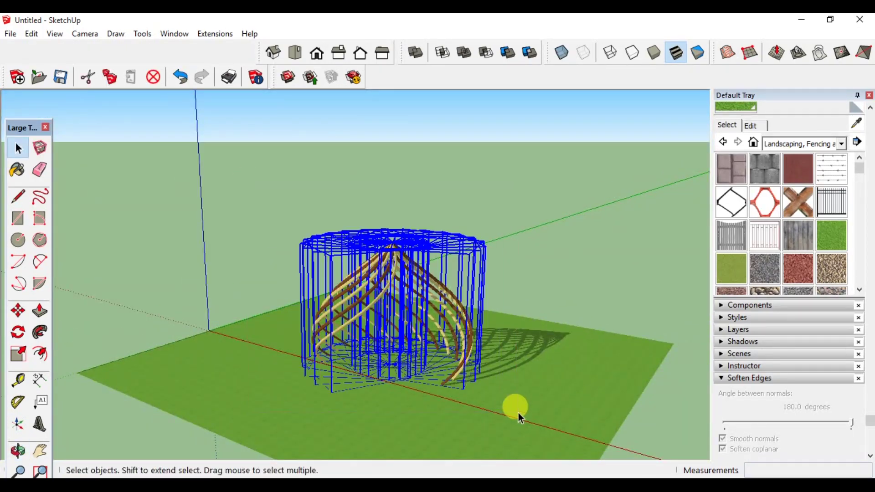
right_click(367, 305)
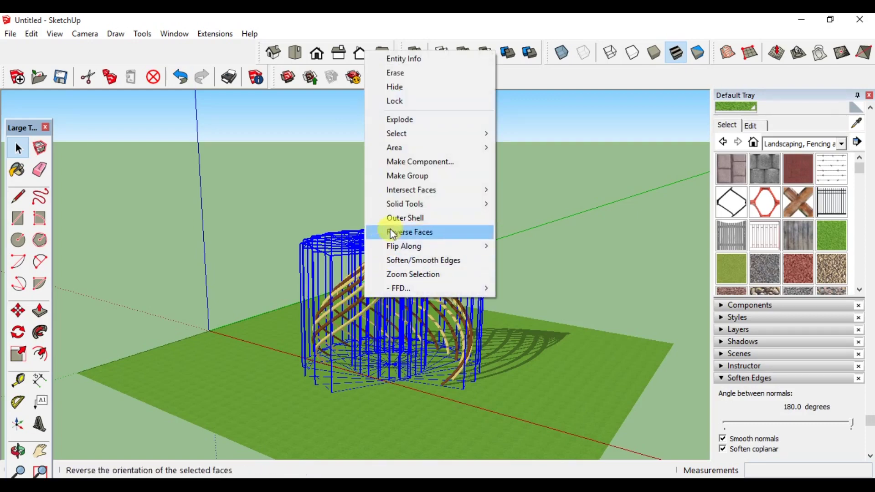
click(405, 176)
middle_drag(436, 333, 383, 354)
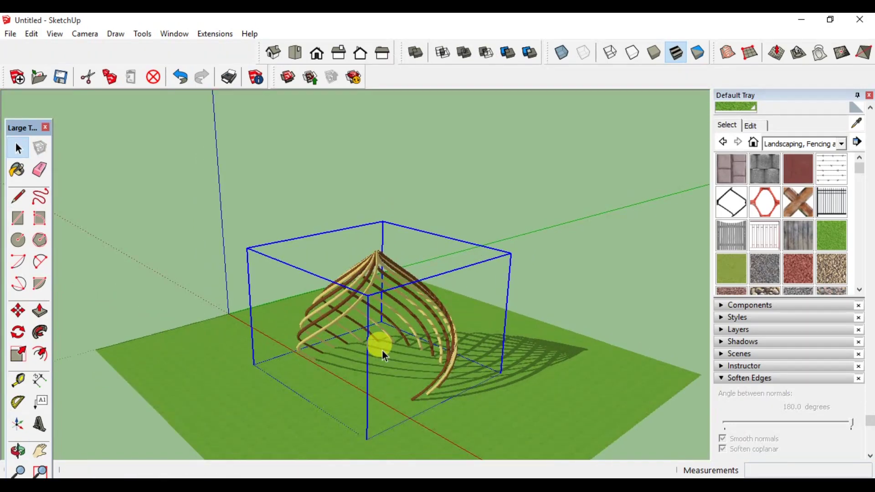
- Copy the dome to the right on the grass and scale the copy down
key(m)
key(ctrl)
mouse_move(468, 403)
mouse_down()
mouse_move(530, 406)
mouse_move(589, 424)
mouse_up()
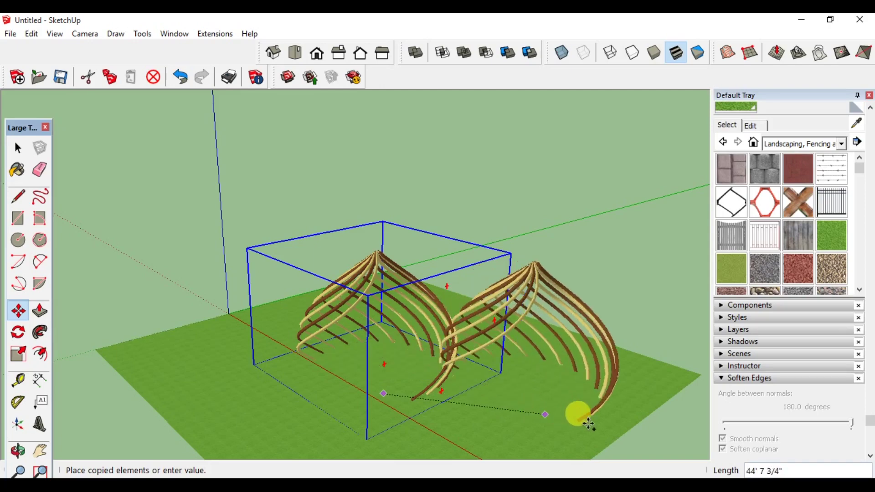
click(603, 427)
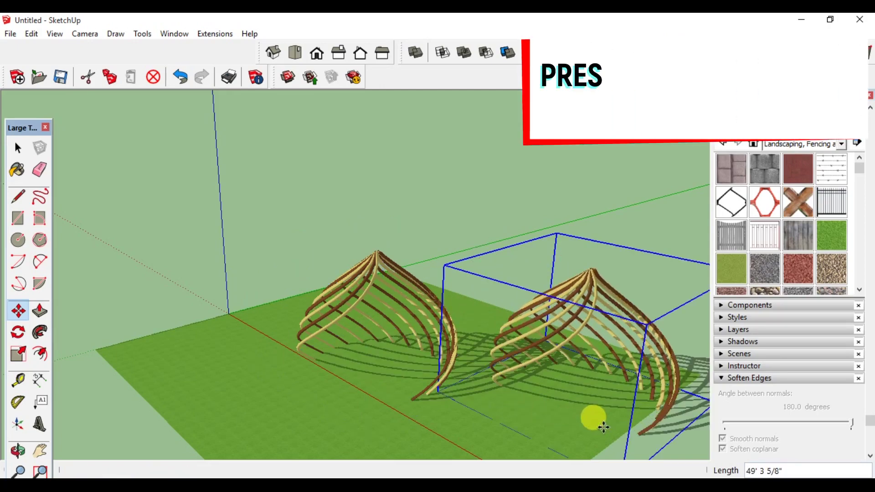
key(s)
mouse_move(567, 407)
middle_down()
mouse_move(484, 385)
mouse_move(625, 288)
middle_up()
mouse_move(604, 275)
mouse_down()
mouse_move(469, 280)
mouse_move(480, 294)
mouse_up()
mouse_move(479, 293)
middle_down()
mouse_move(499, 381)
mouse_move(483, 361)
middle_up()
scroll(483, 361, up, 3)
- Copy the smaller dome farther right and scale it down even more
key(m)
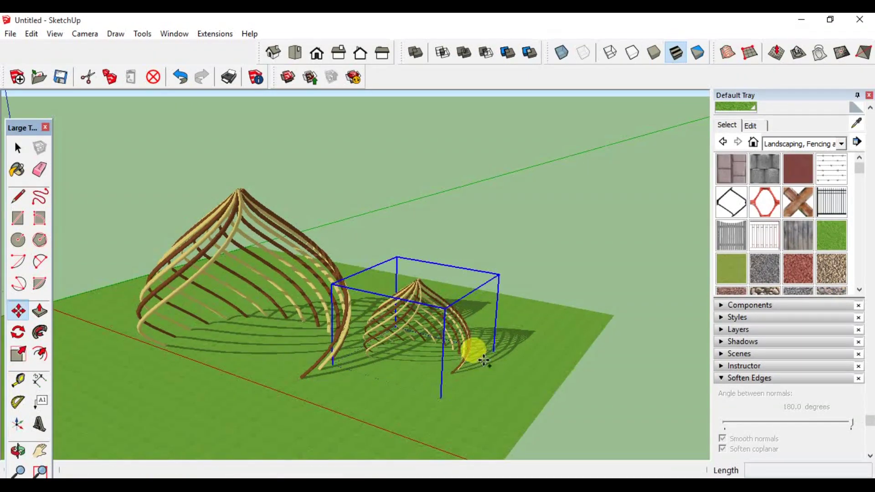
click(469, 366)
key(ctrl)
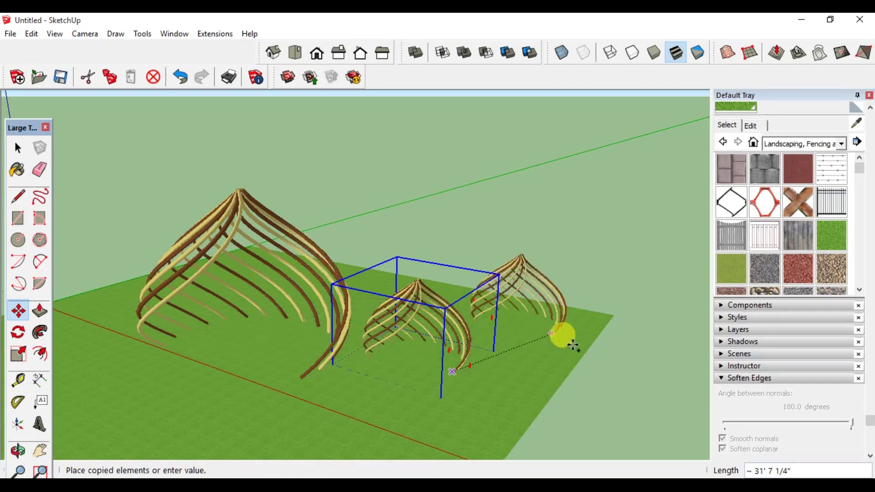
click(549, 346)
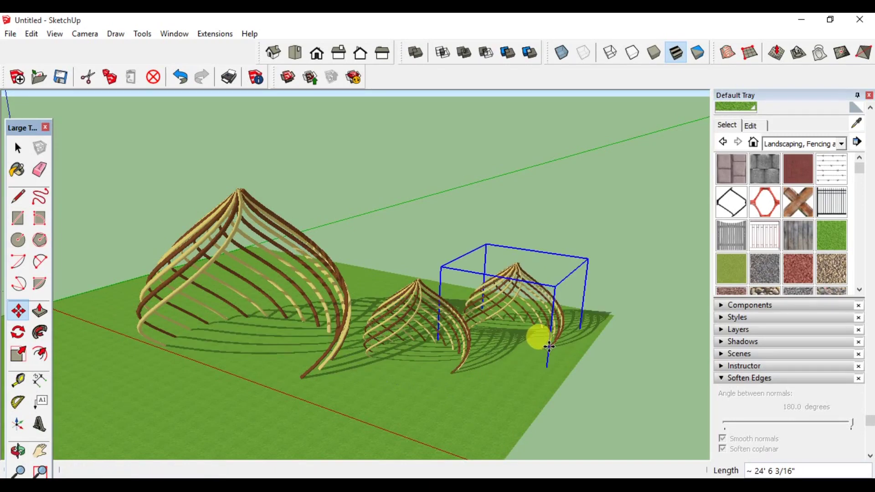
key(s)
drag(588, 258, 537, 272)
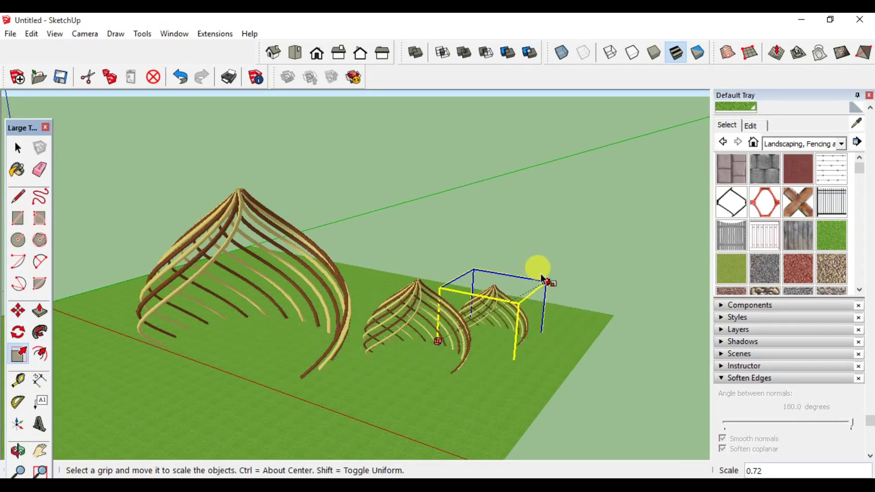
key(space)
middle_drag(401, 254, 383, 293)
click(422, 206)
mouse_move(423, 206)
middle_down()
mouse_move(362, 262)
mouse_move(349, 305)
mouse_move(426, 314)
mouse_move(391, 322)
mouse_move(384, 293)
mouse_move(440, 311)
mouse_move(429, 305)
mouse_move(621, 270)
middle_up()
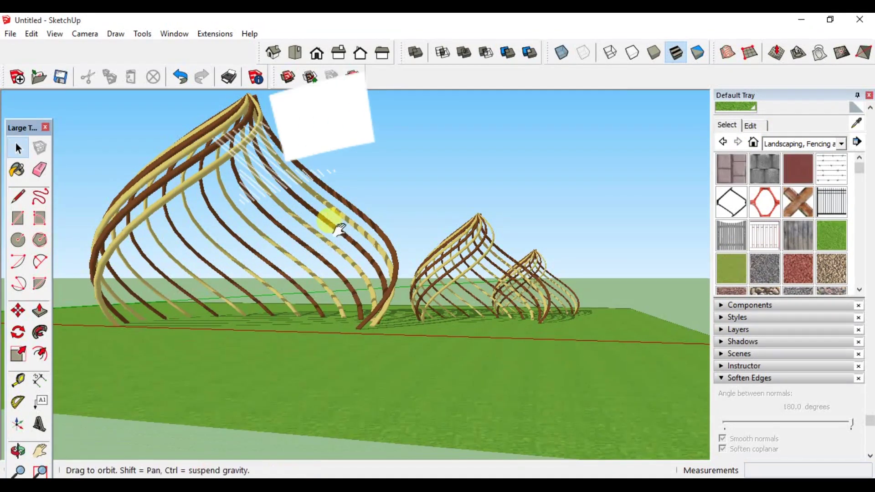
middle_drag(333, 230, 327, 251)
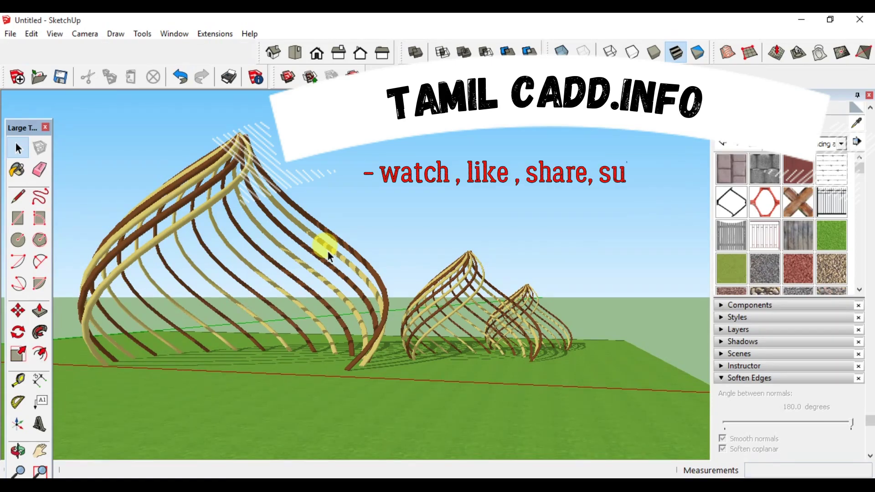